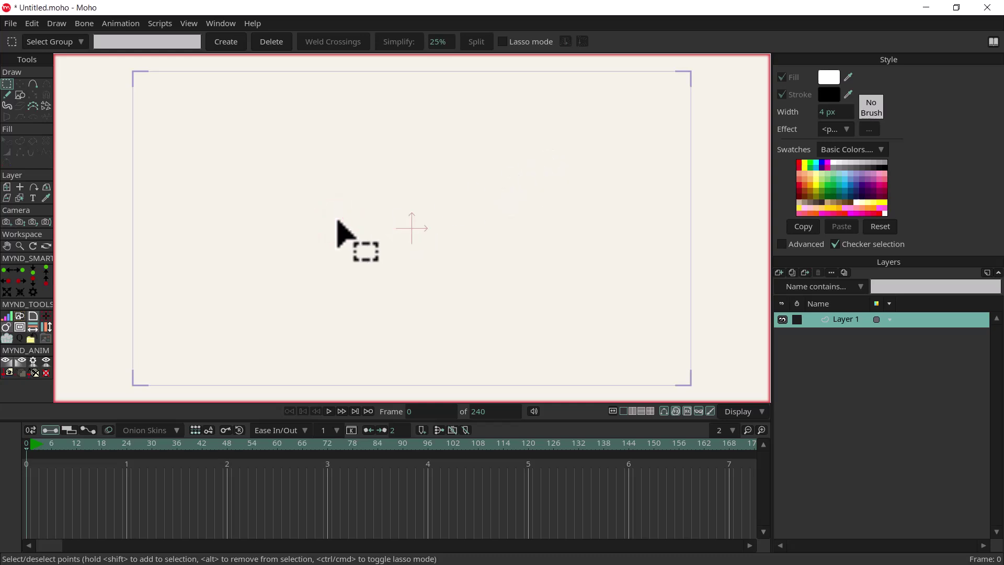
Step: Turn on the grid and draw an ellipse circle outward from the stage centre
key("ctrl+g")
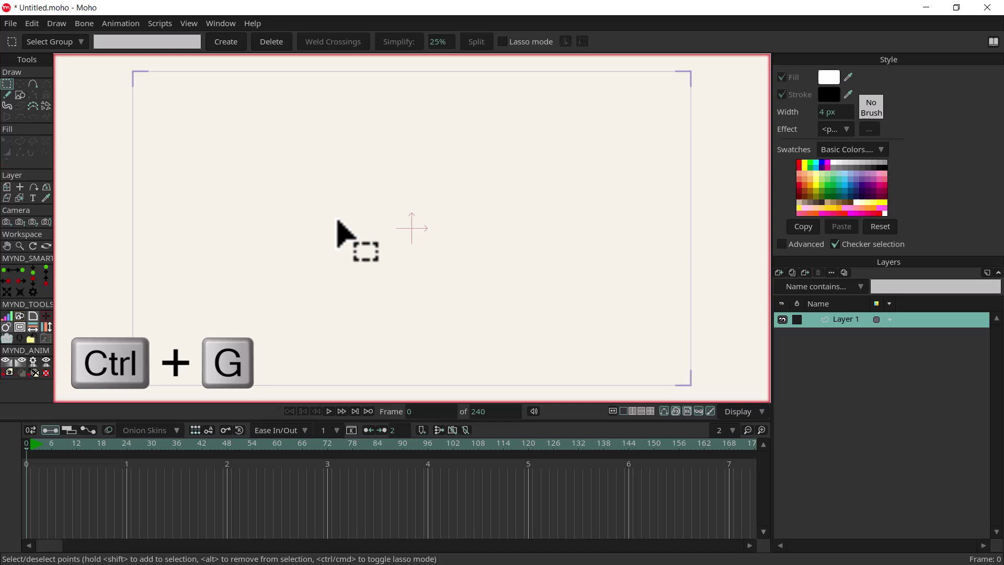
left_click(337, 222)
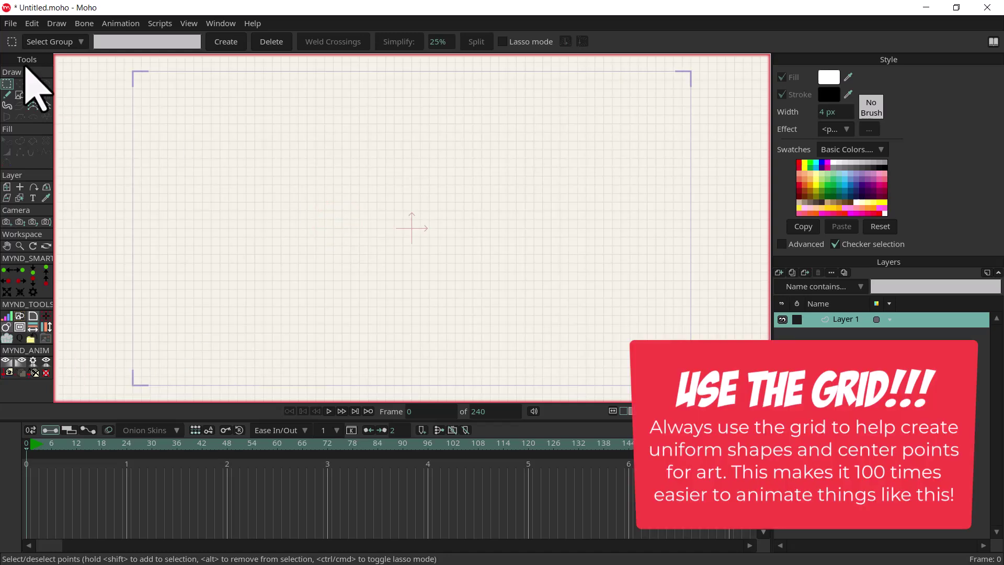
left_click(22, 97)
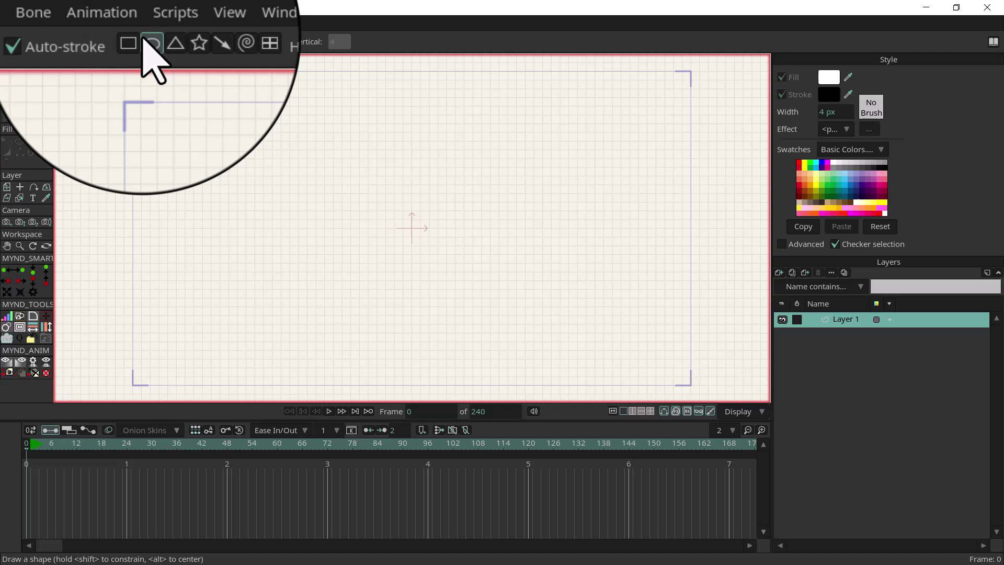
left_click(146, 39)
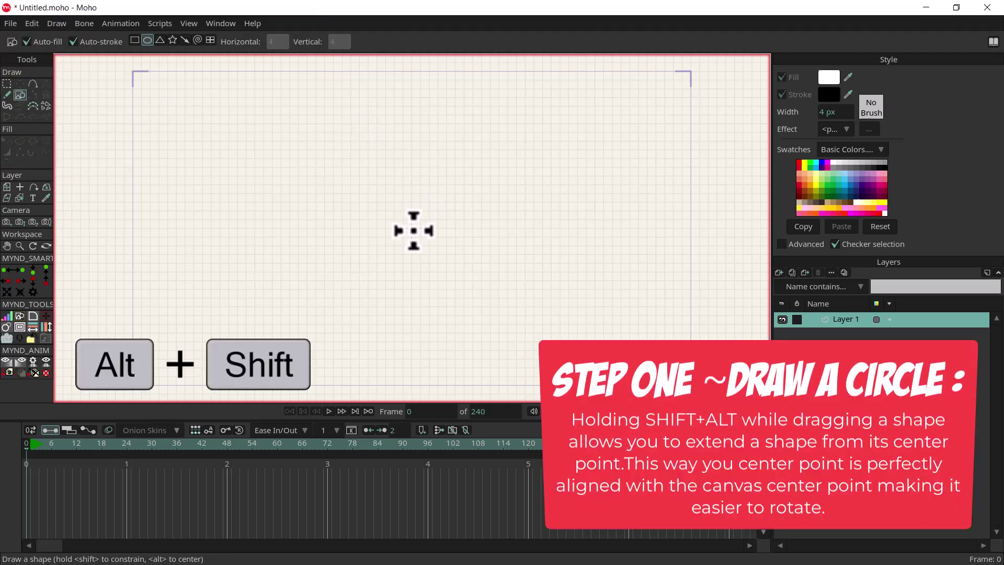
left_click_drag(413, 228, 448, 269)
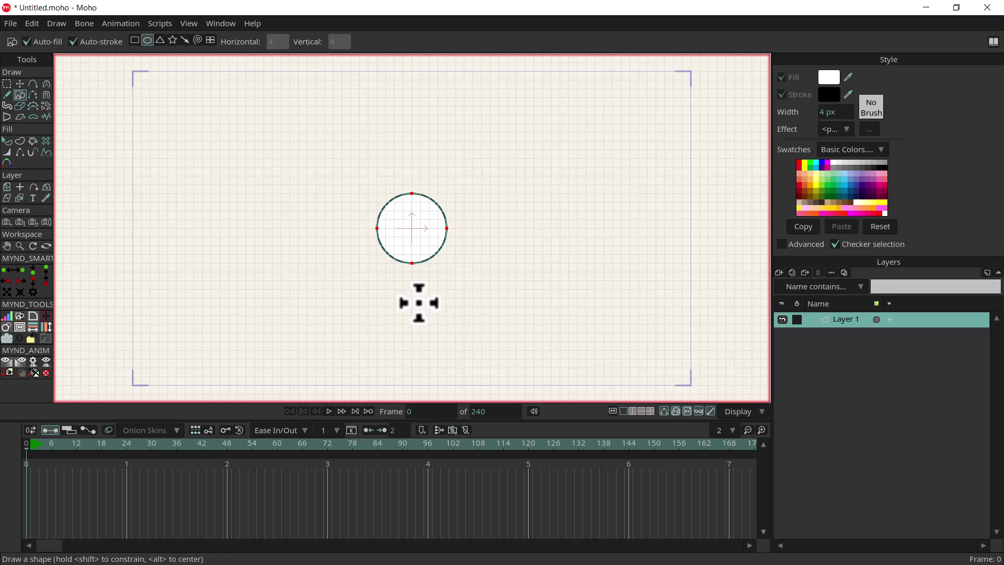
Step: Set the default Effect 2 to an Image Texture of 1995-D-Washington-Quarter.jpg in Don't Repeat mode
left_click(782, 244)
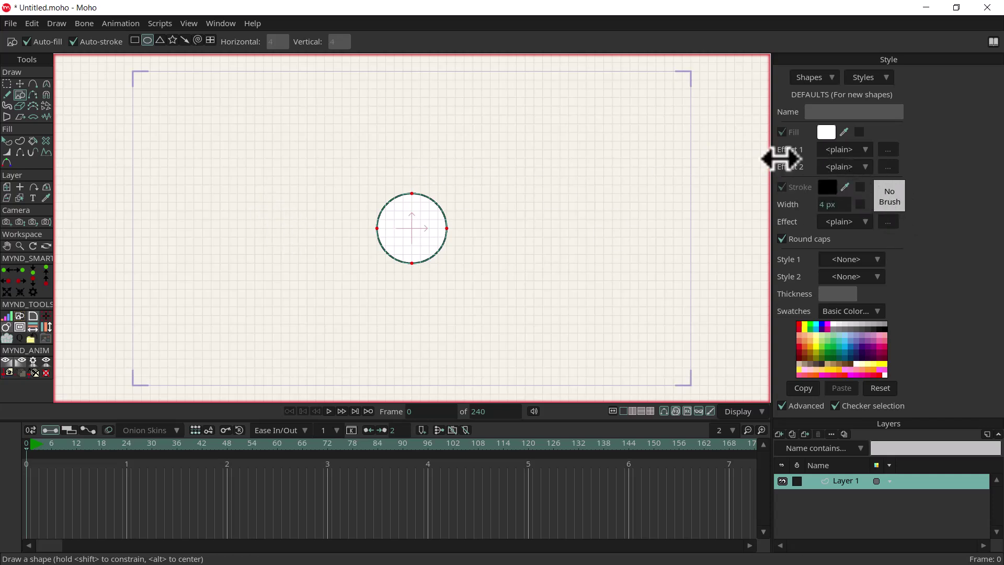
left_click(865, 166)
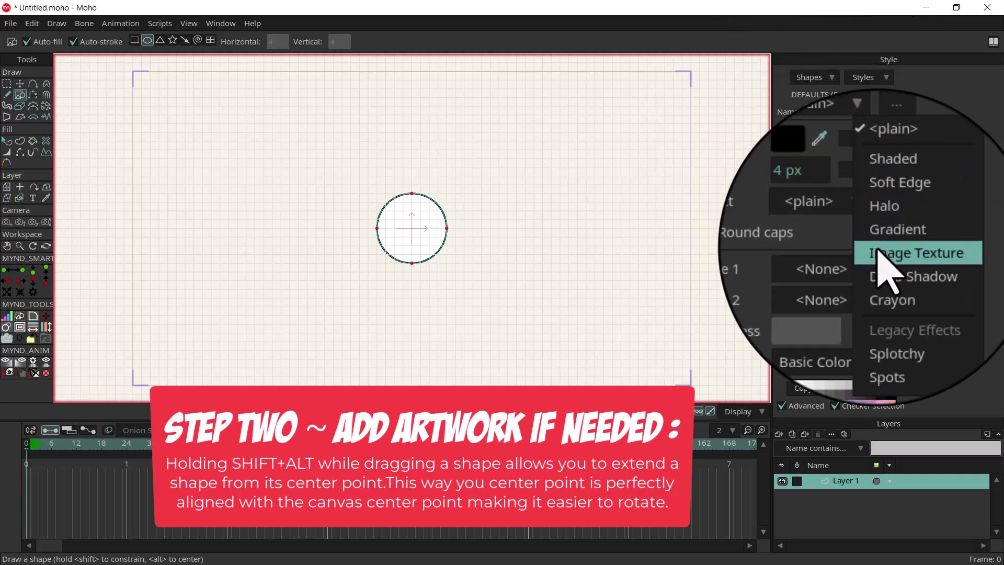
left_click(878, 252)
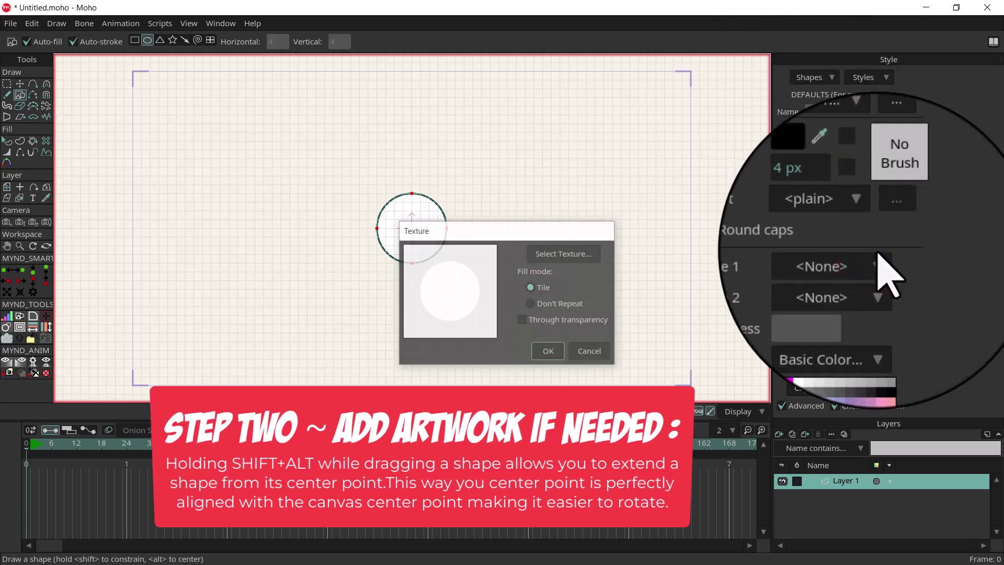
left_click(549, 251)
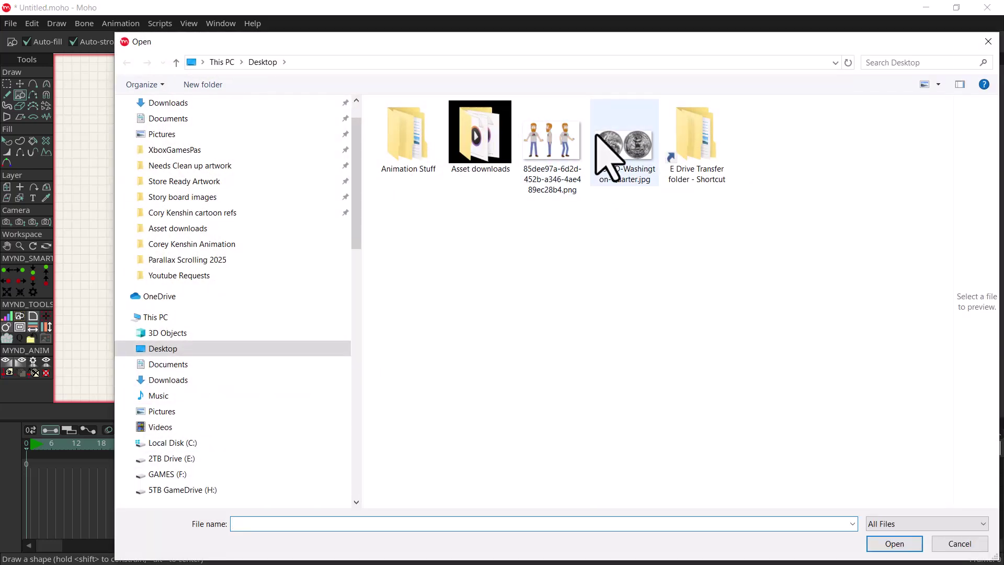
left_click(620, 149)
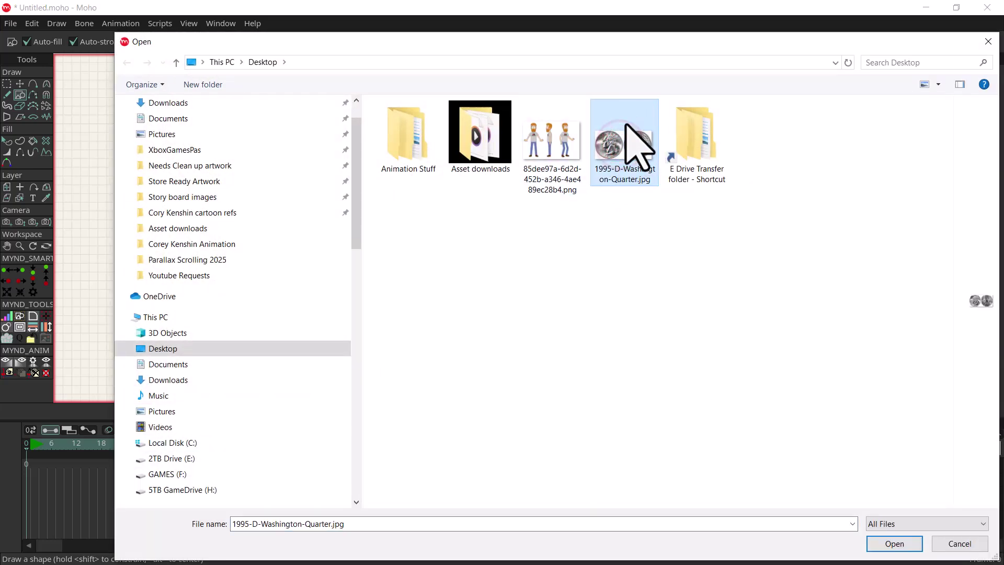
left_click(884, 546)
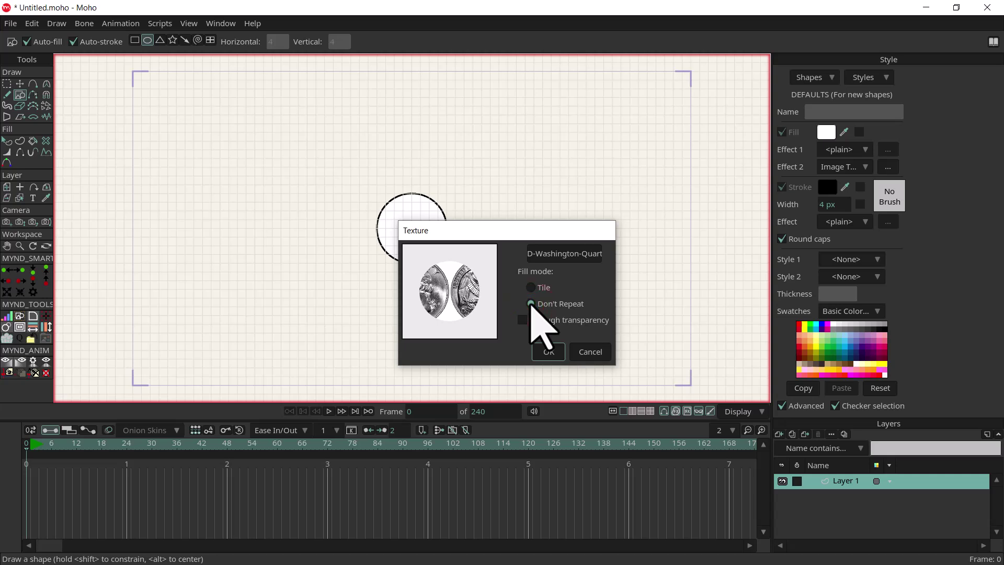
left_click(547, 352)
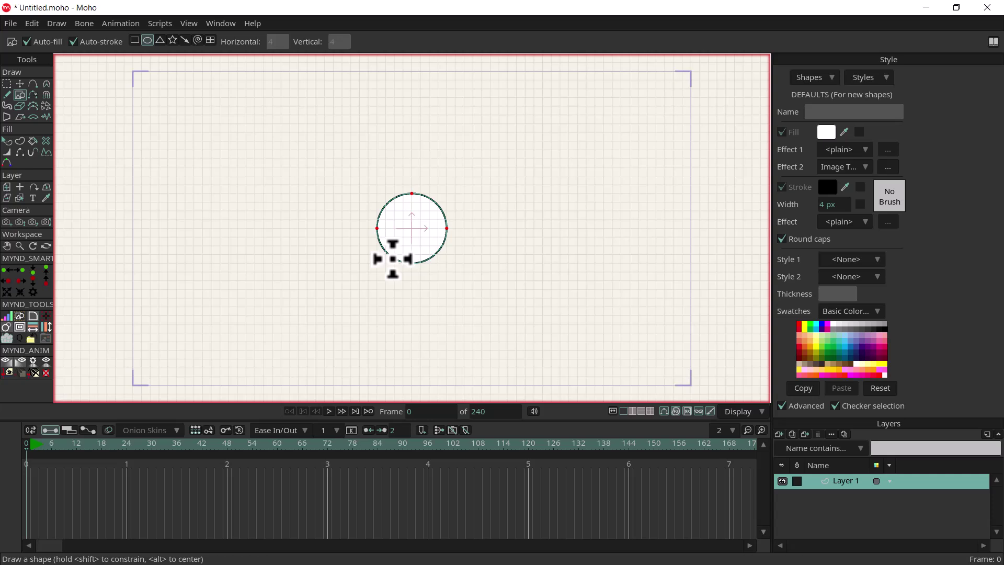
Step: Select the circle shape with the Select Shape tool
left_click(419, 209)
key("q")
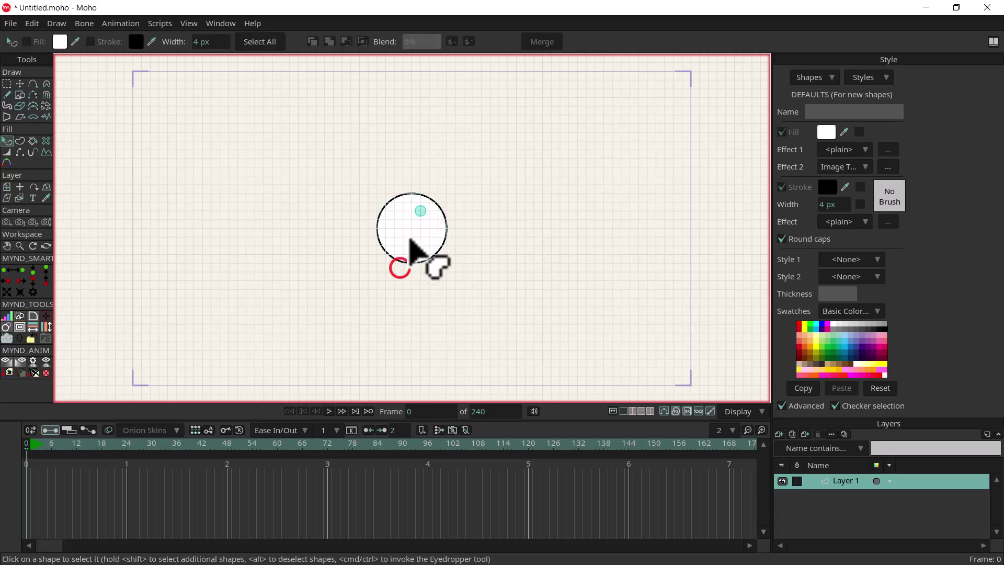
left_click(403, 238)
left_click(416, 235)
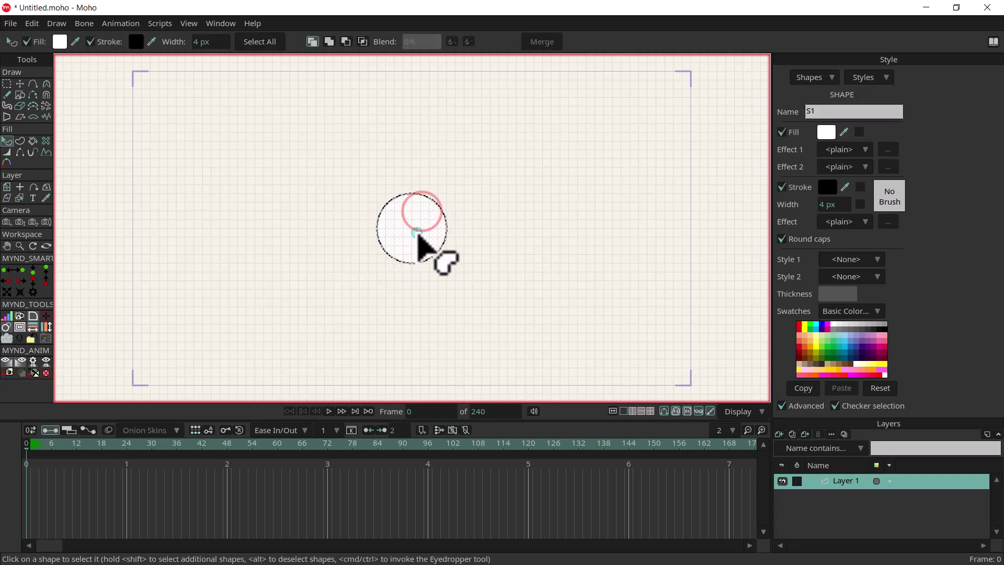
Step: Give the circle an Image Texture fill from 1995-D-Washington-Quarter.jpg set to Don't Repeat
left_click(858, 167)
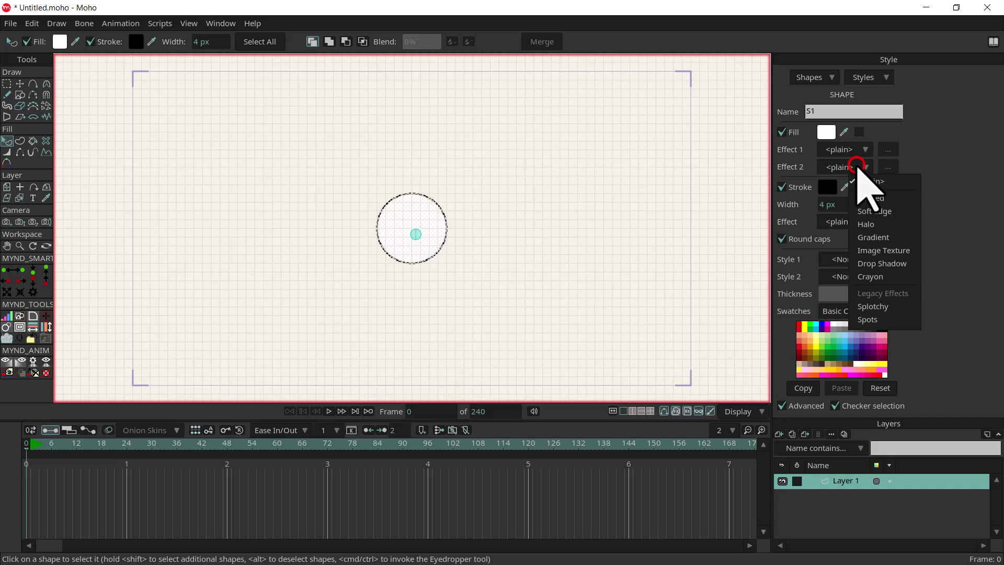
left_click(872, 252)
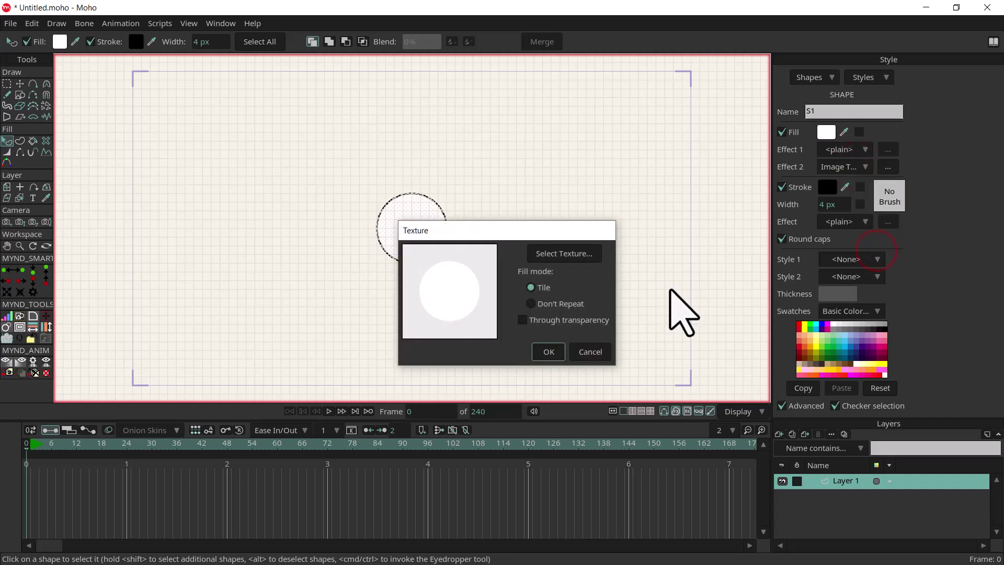
left_click(555, 257)
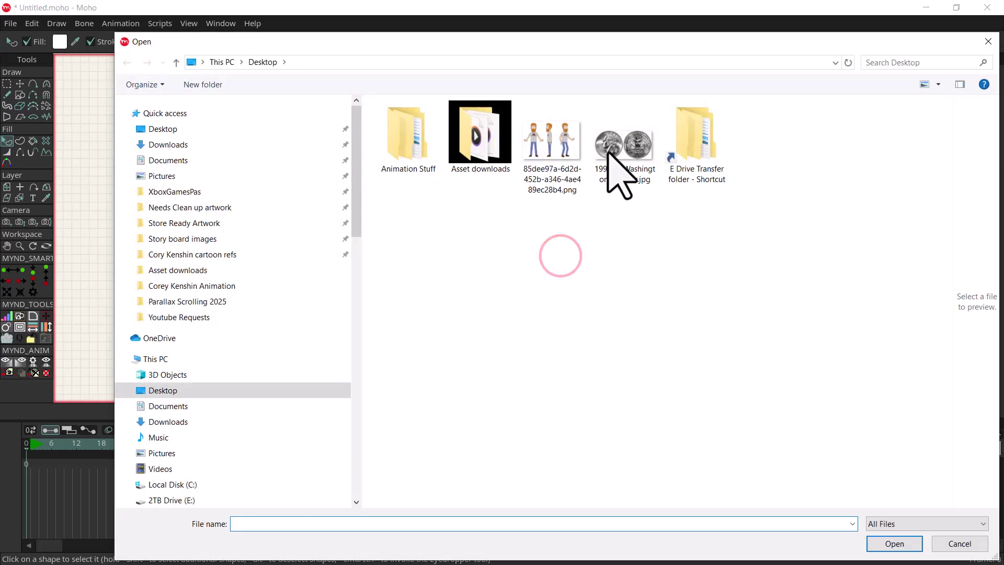
left_click(619, 149)
left_click(892, 542)
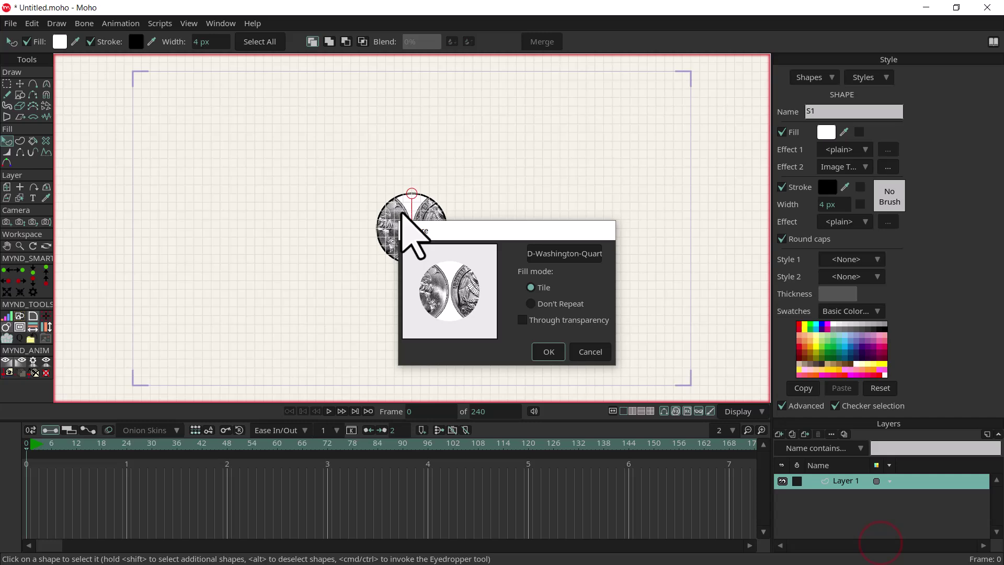
left_click_drag(448, 229, 551, 120)
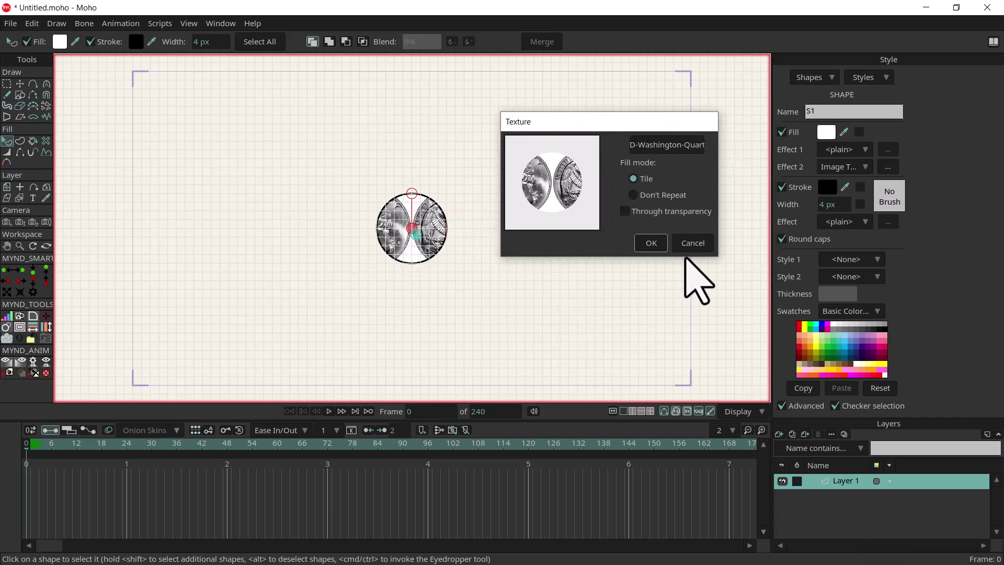
left_click(634, 194)
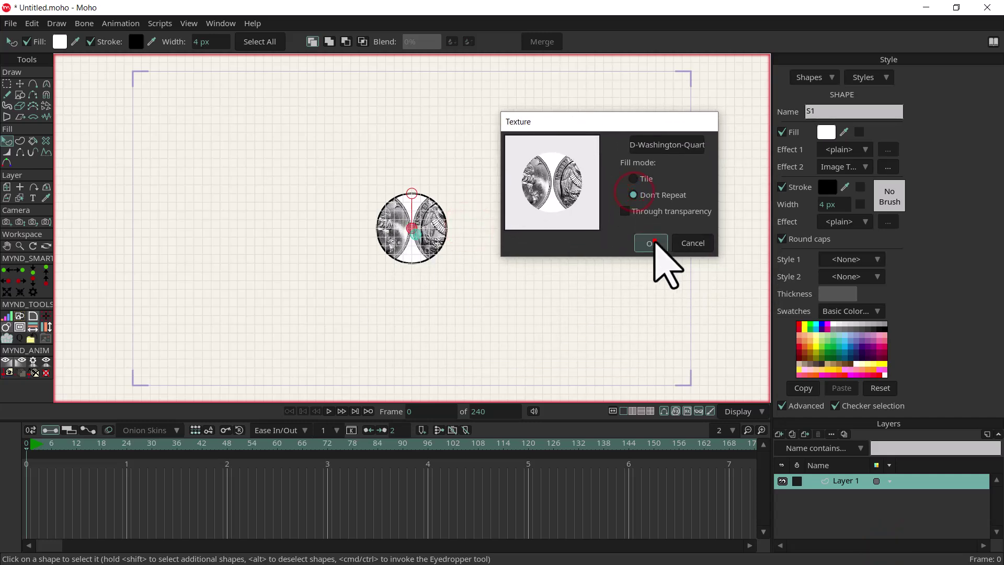
left_click(653, 241)
scroll(360, 230, "up", 4)
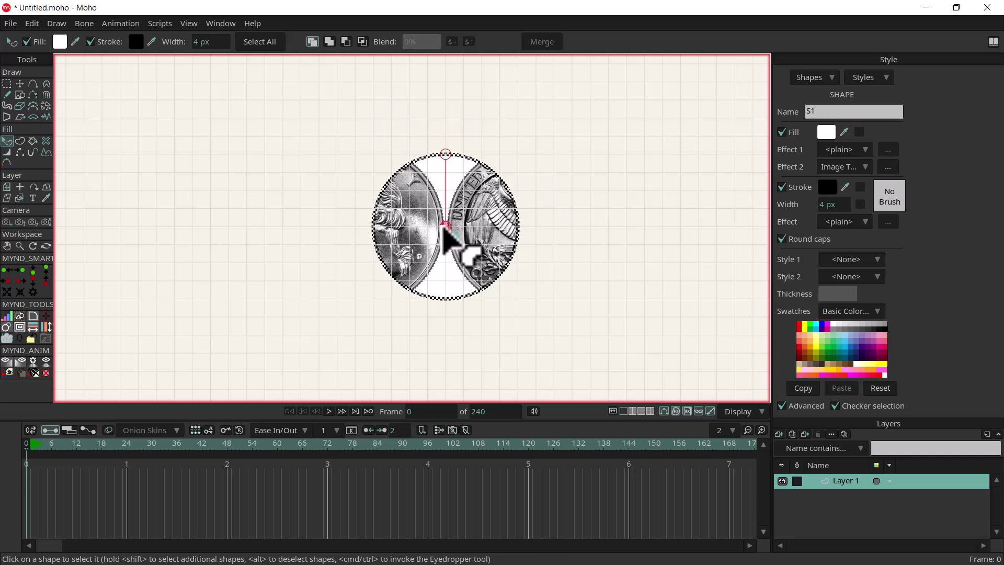
Step: Centre and rotate the quarter image so LIBERTY is upright, and switch off the circle's Stroke
left_click_drag(450, 225, 525, 225)
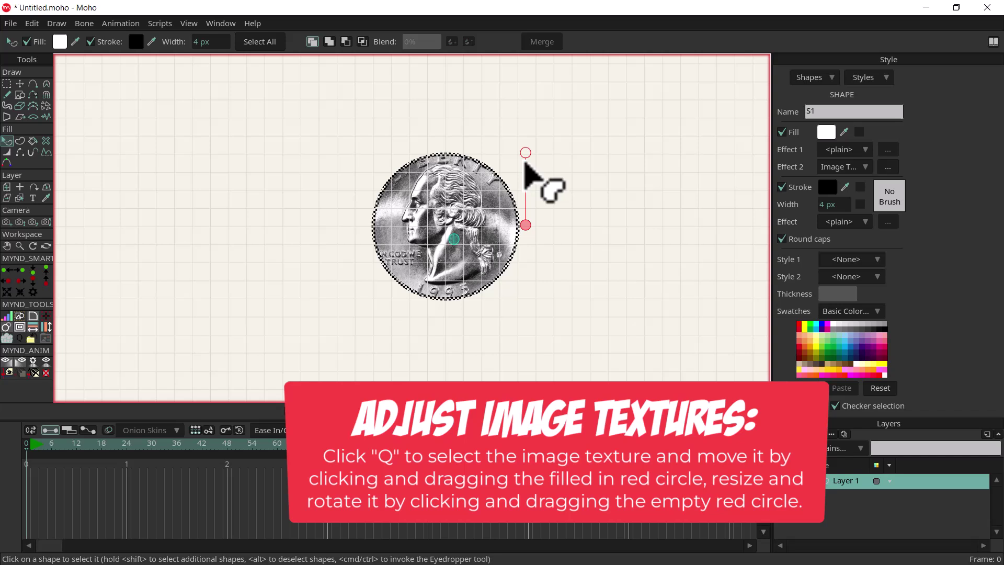
left_click_drag(525, 153, 525, 158)
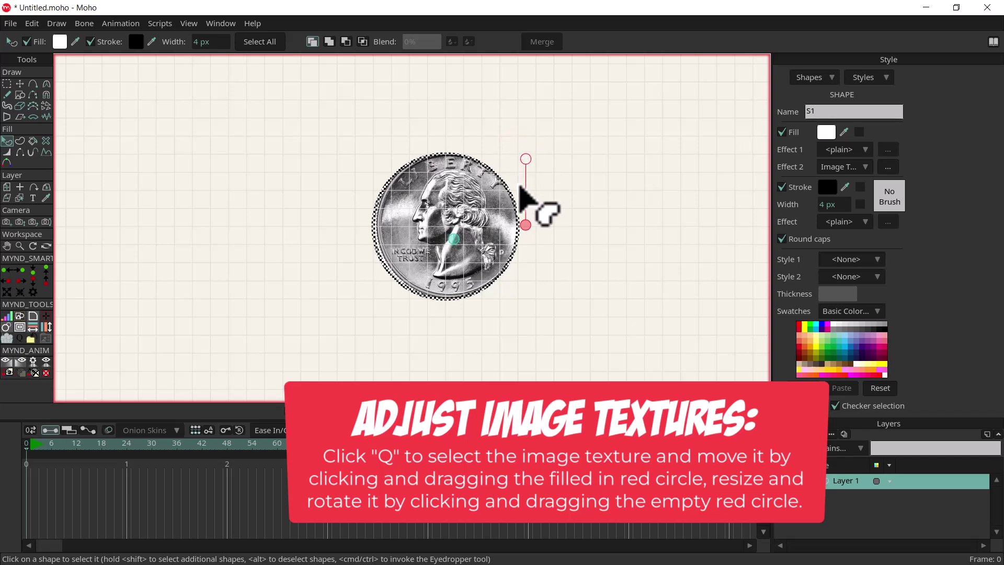
left_click_drag(525, 226, 520, 228)
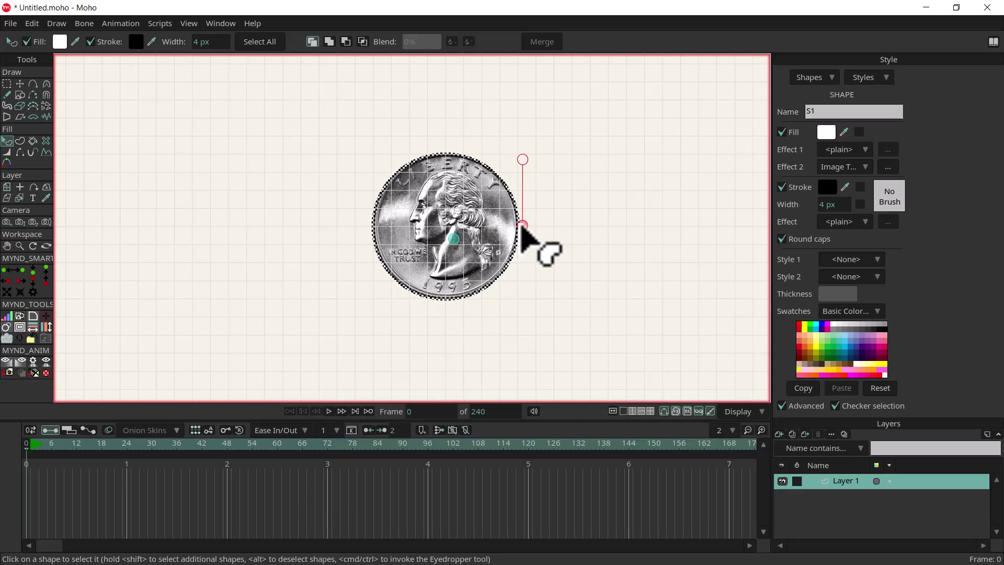
left_click(783, 186)
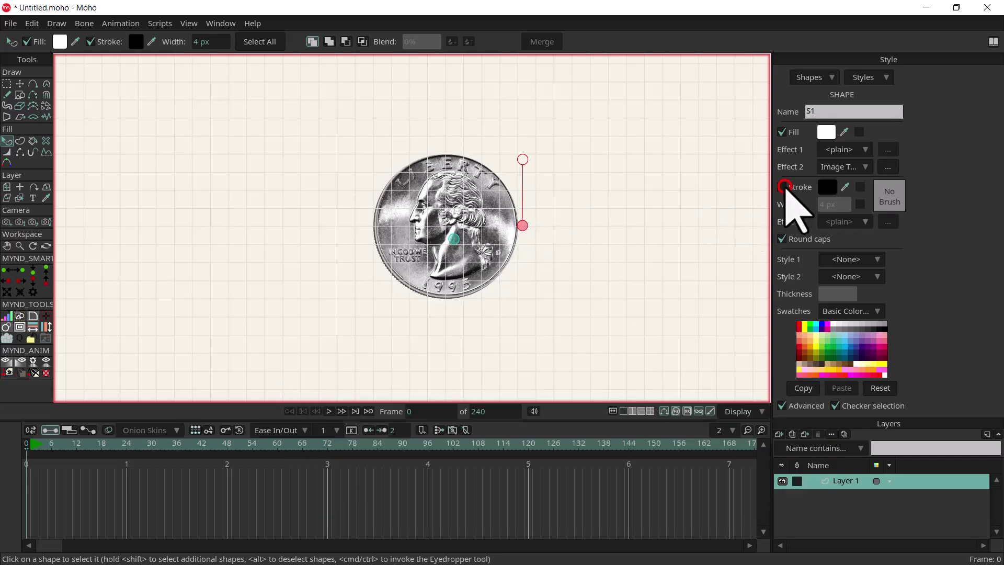
left_click_drag(522, 226, 518, 229)
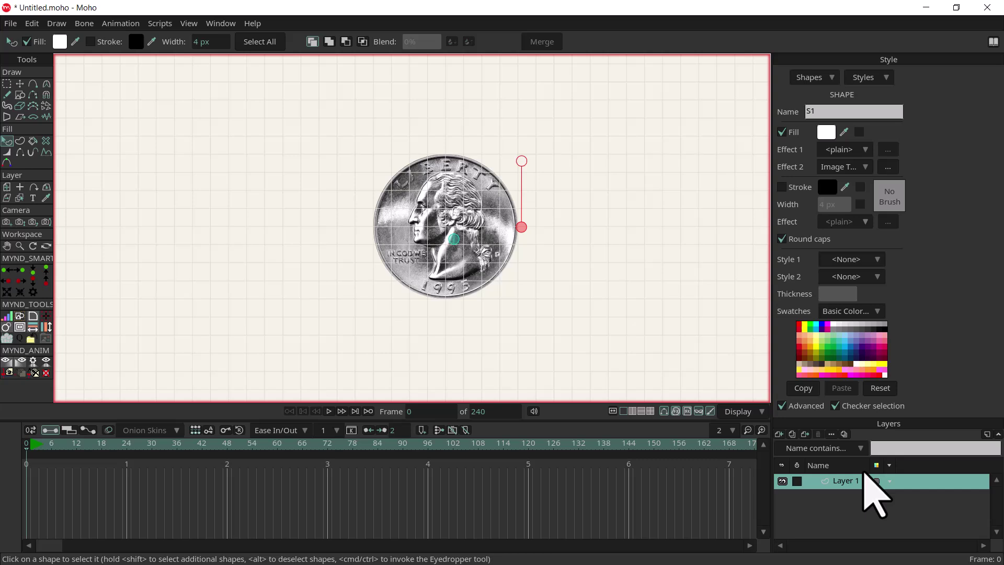
Step: Rename Layer 1 to 'heads', then duplicate it and begin renaming the copy
left_click(839, 480)
double_click(840, 480)
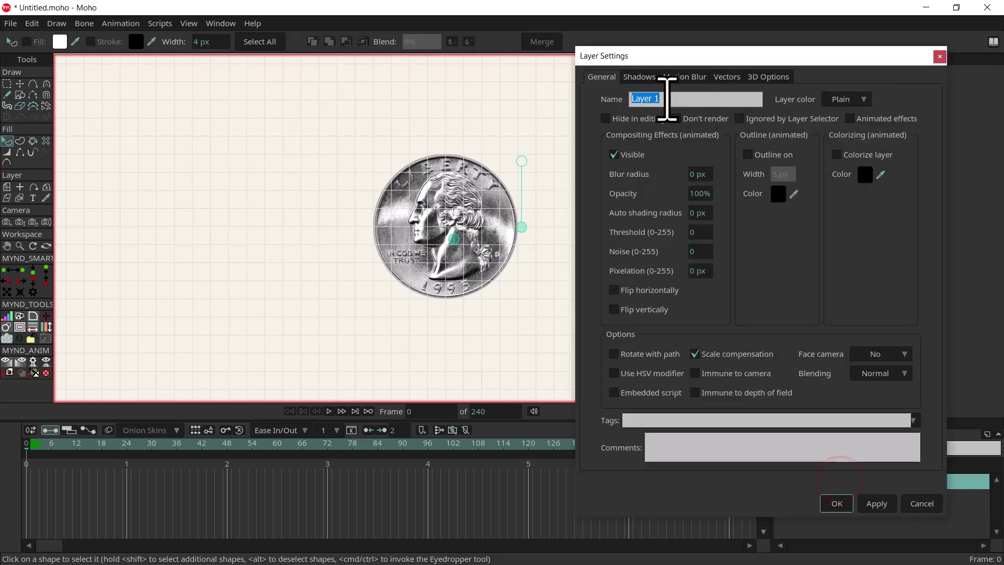
double_click(666, 97)
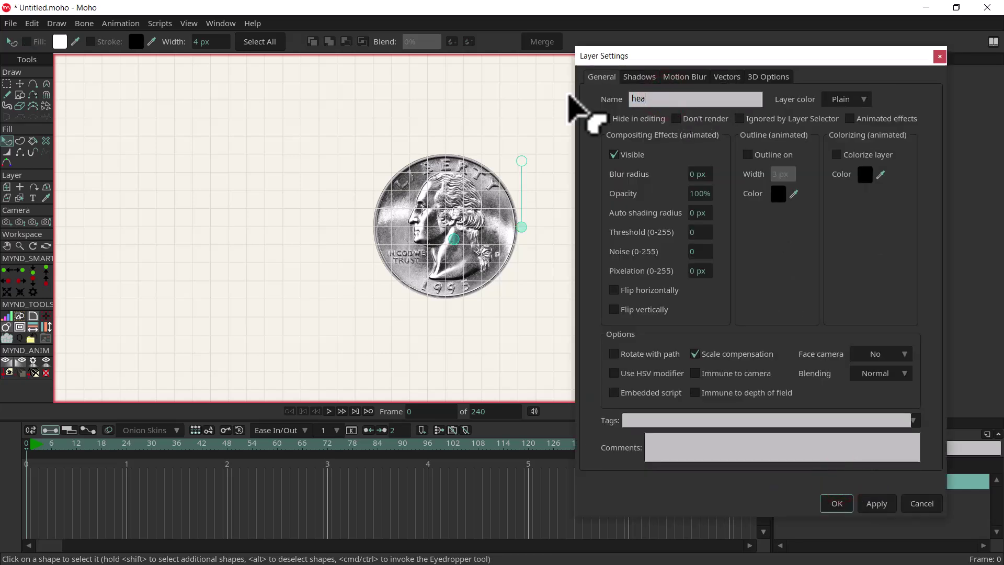
type("heads")
key("Return")
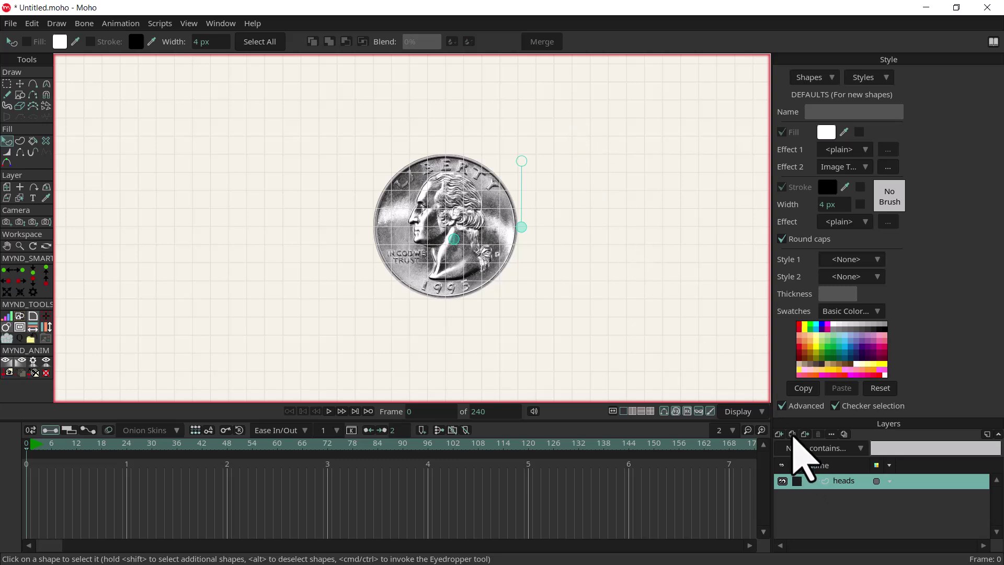
left_click(792, 435)
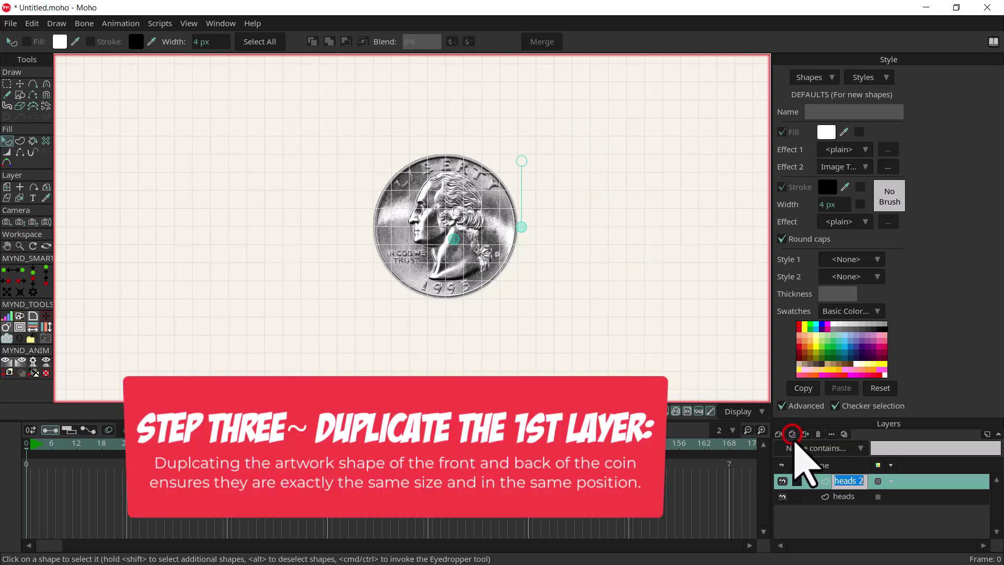
double_click(848, 480)
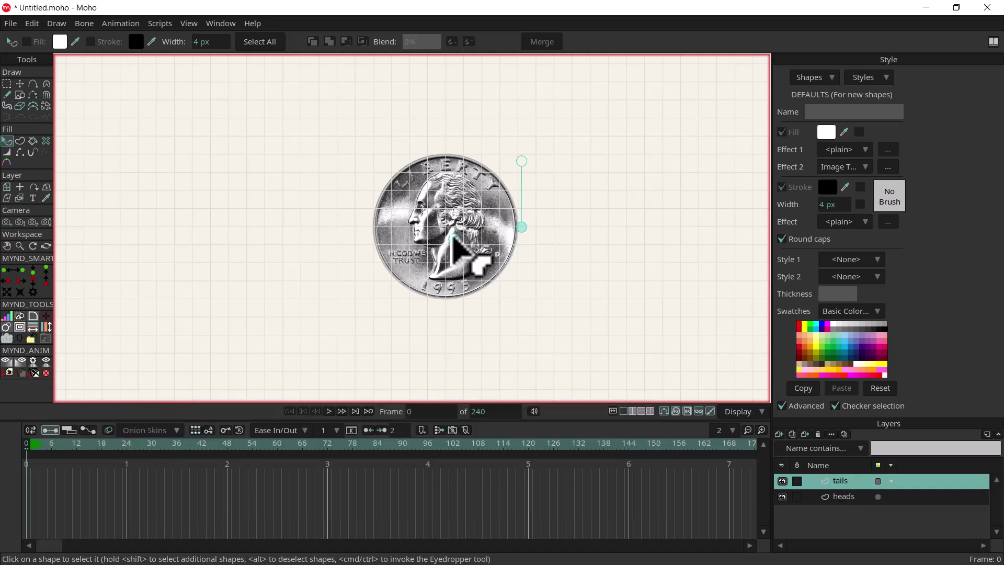
Step: Shift the tails coin's texture left so the eagle reverse side fills the circle
left_click_drag(519, 223, 369, 226)
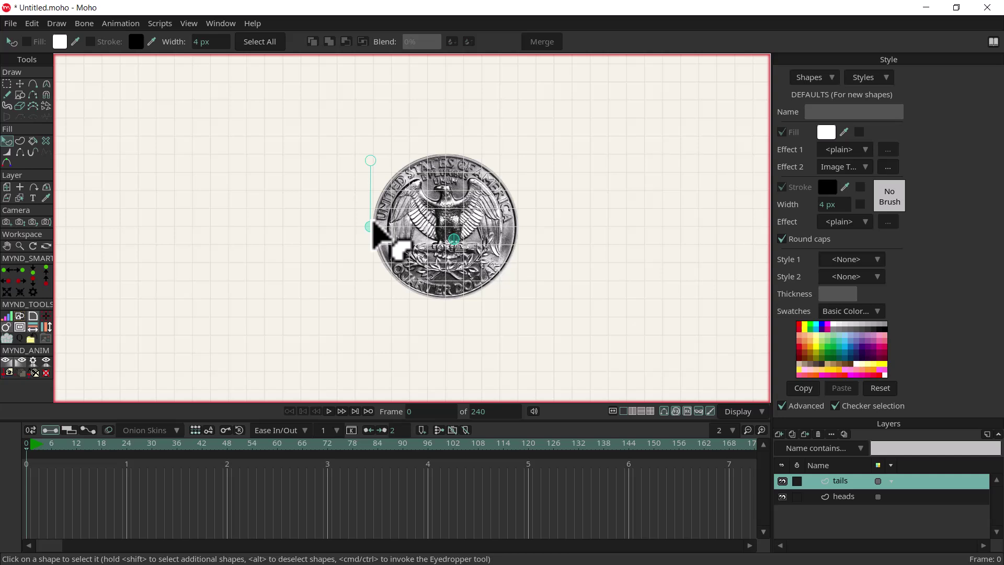
left_click_drag(371, 224, 374, 225)
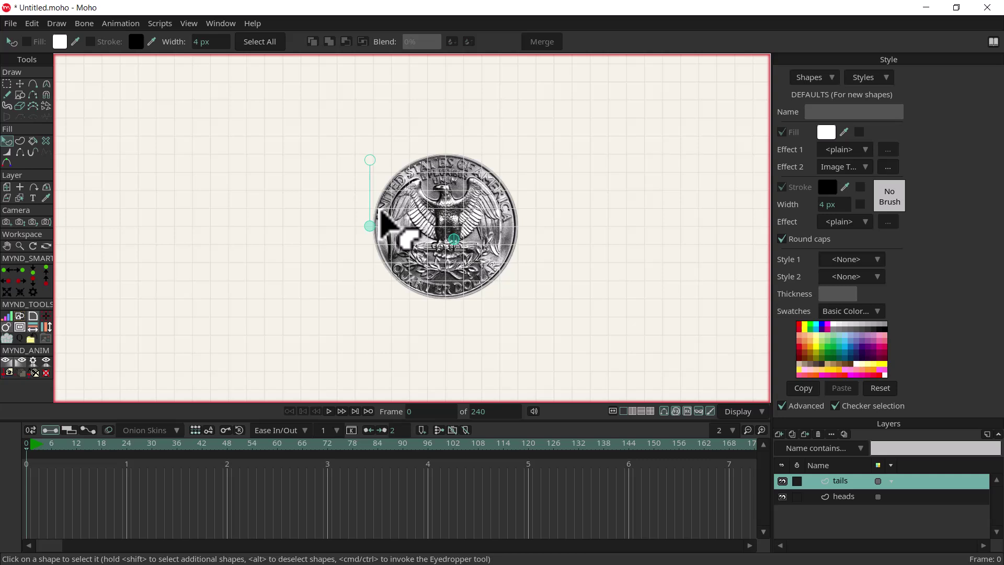
Step: Hide the grid and set Z position 0.01 for tails and -0.01 for heads
key("ctrl+g")
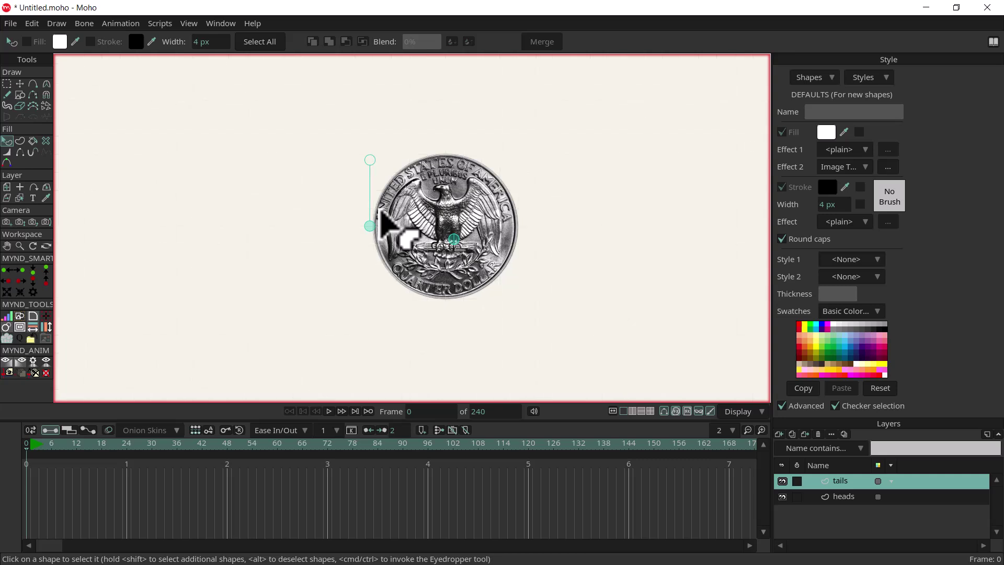
left_click(843, 480)
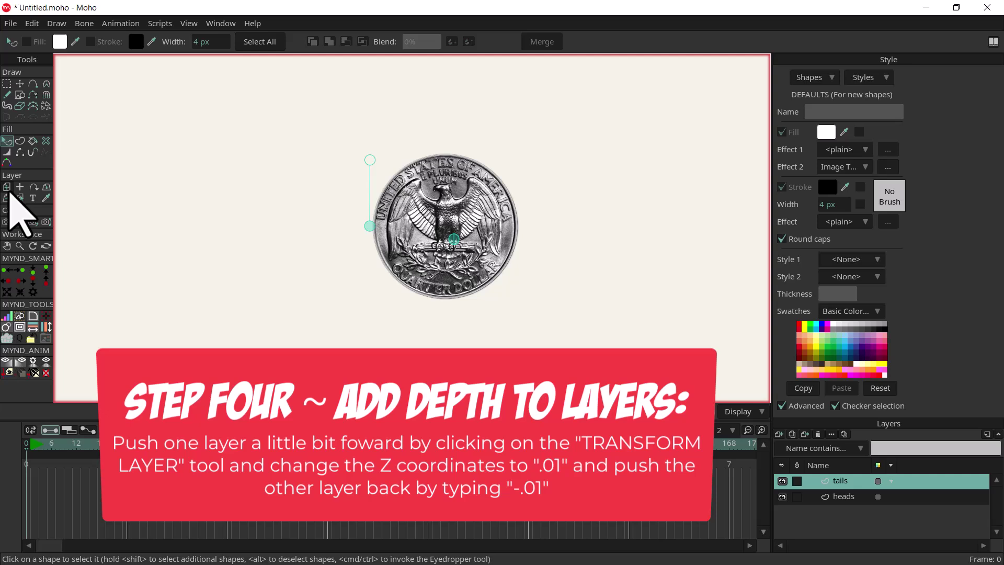
left_click(7, 187)
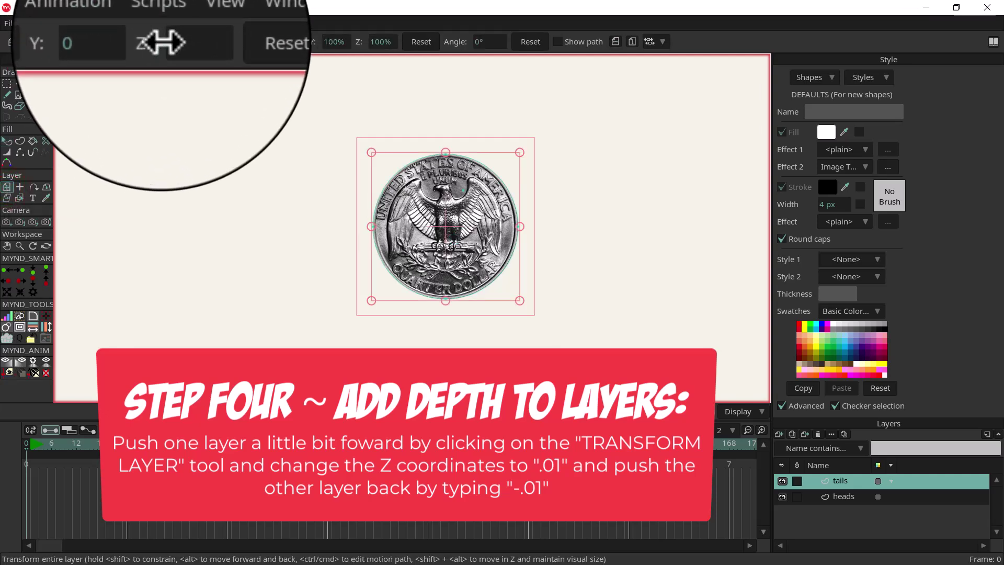
left_click(178, 45)
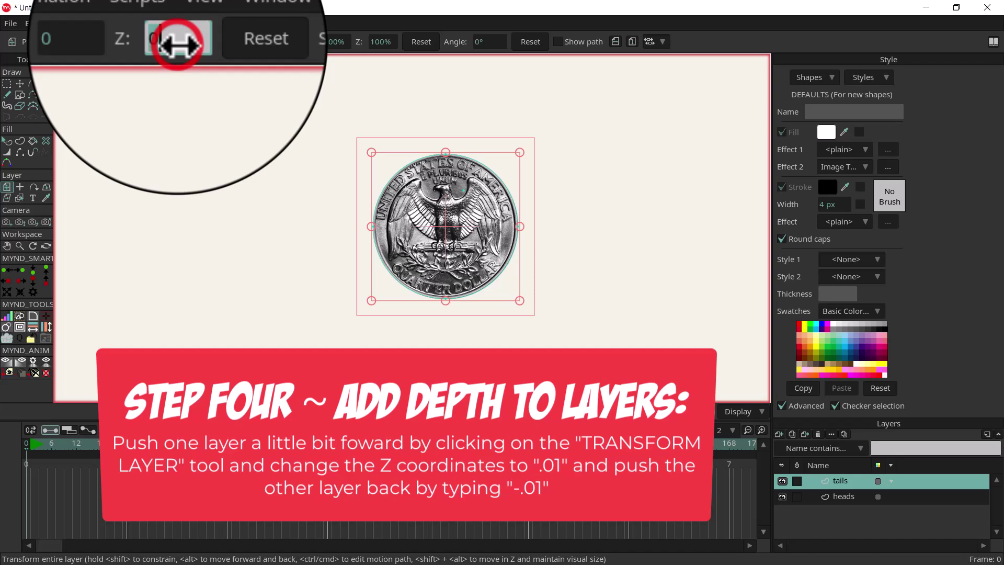
type(".01")
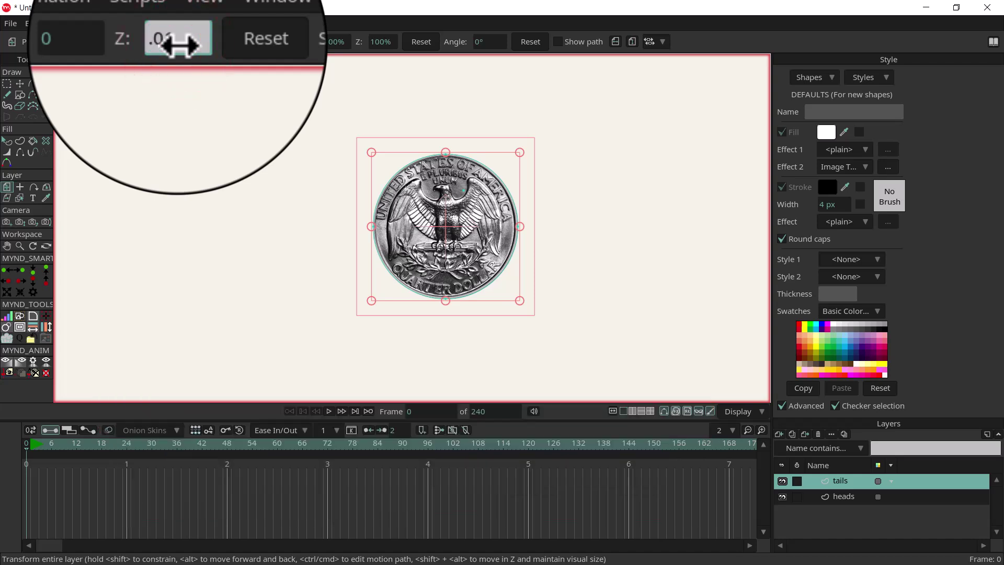
key("Return")
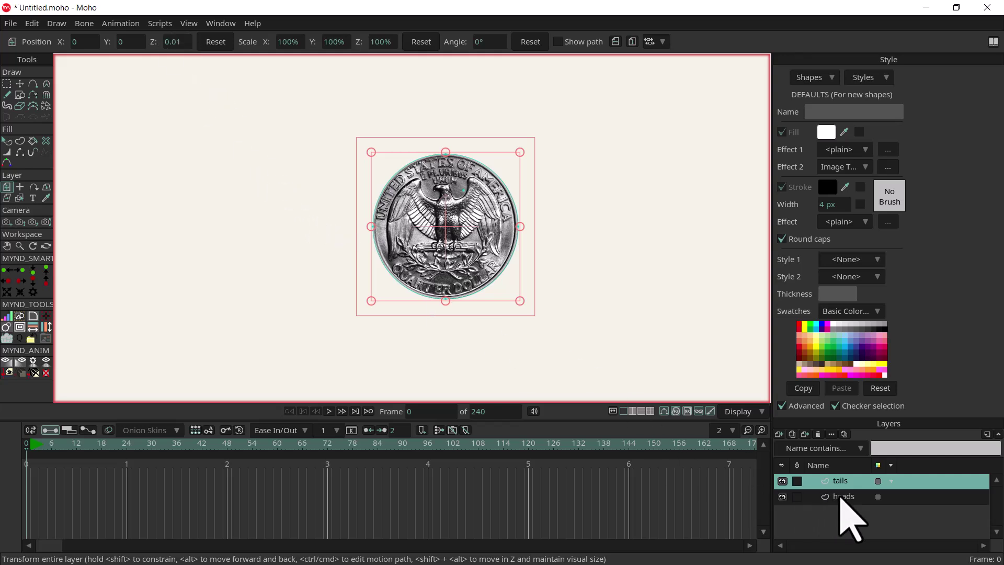
left_click(842, 497)
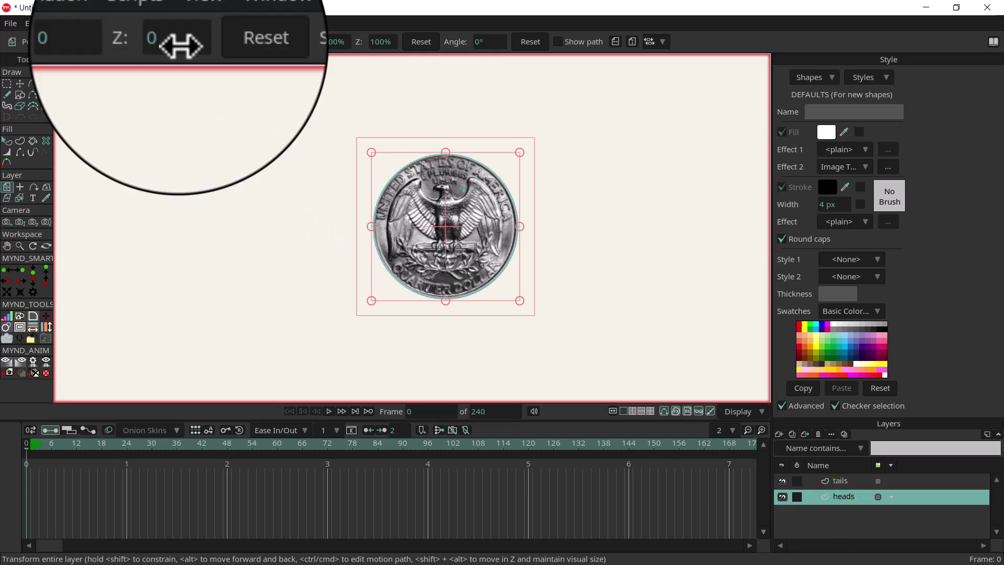
left_click(180, 45)
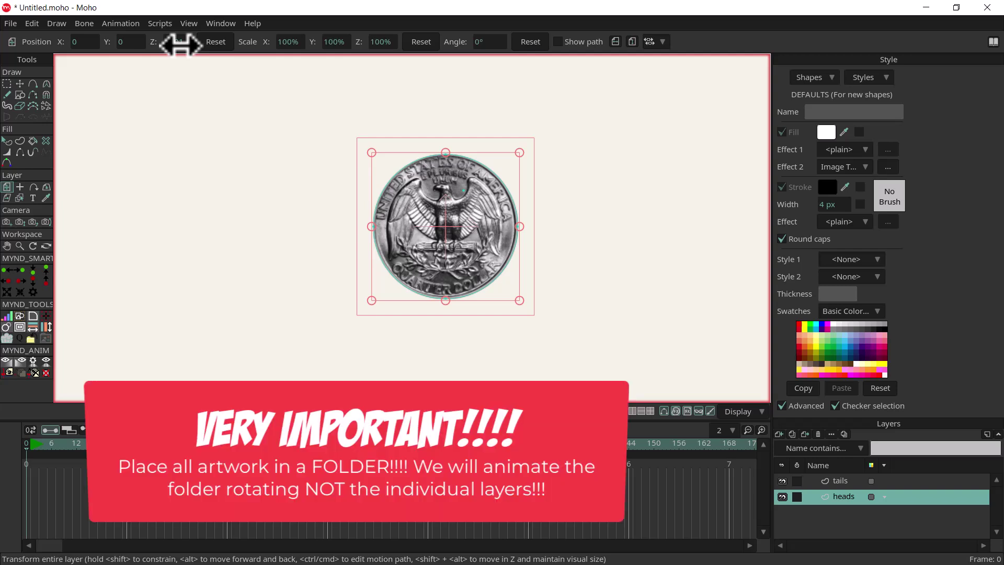
Step: Create a new group layer named coin and move it to the top of the list
left_click(778, 434)
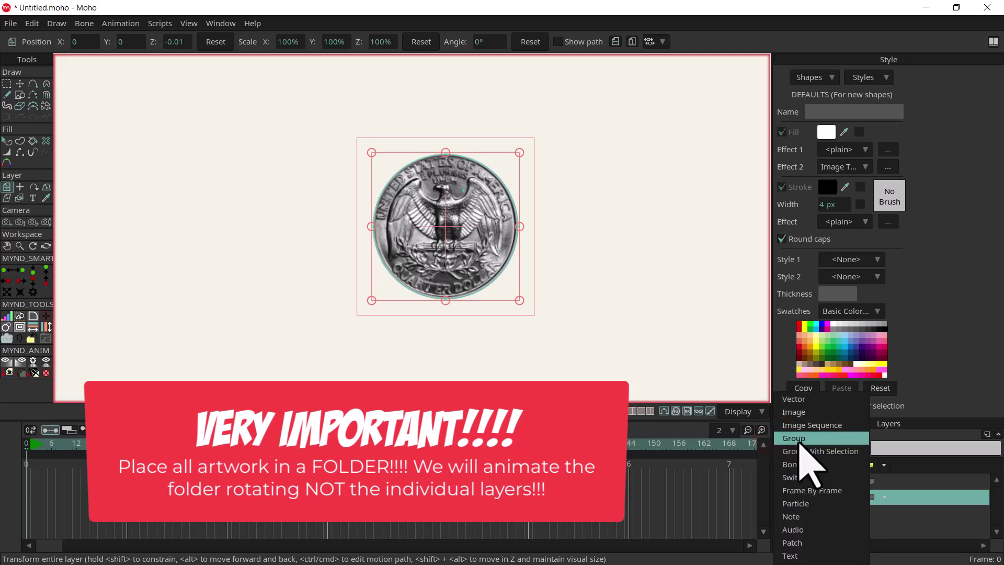
left_click(799, 439)
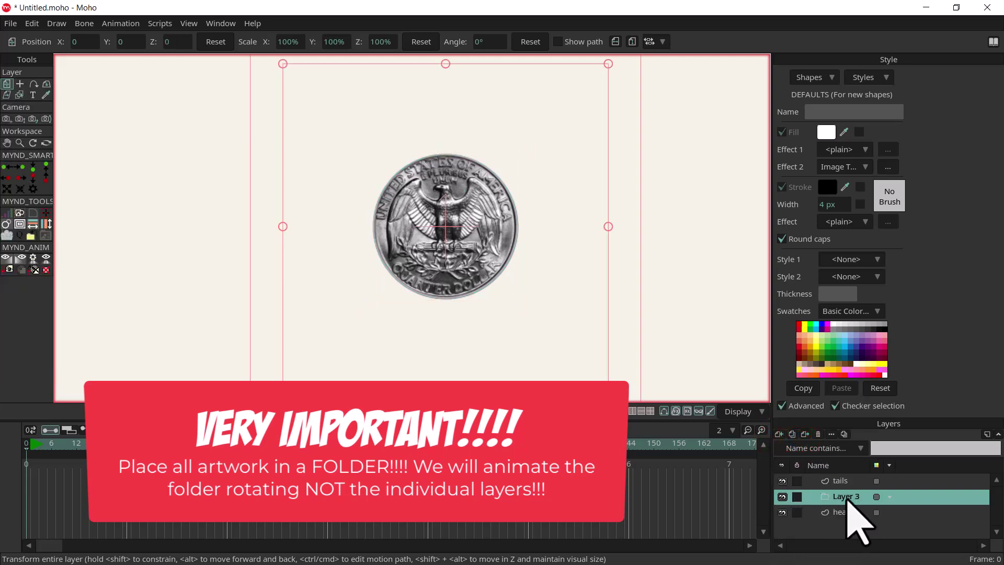
double_click(847, 499)
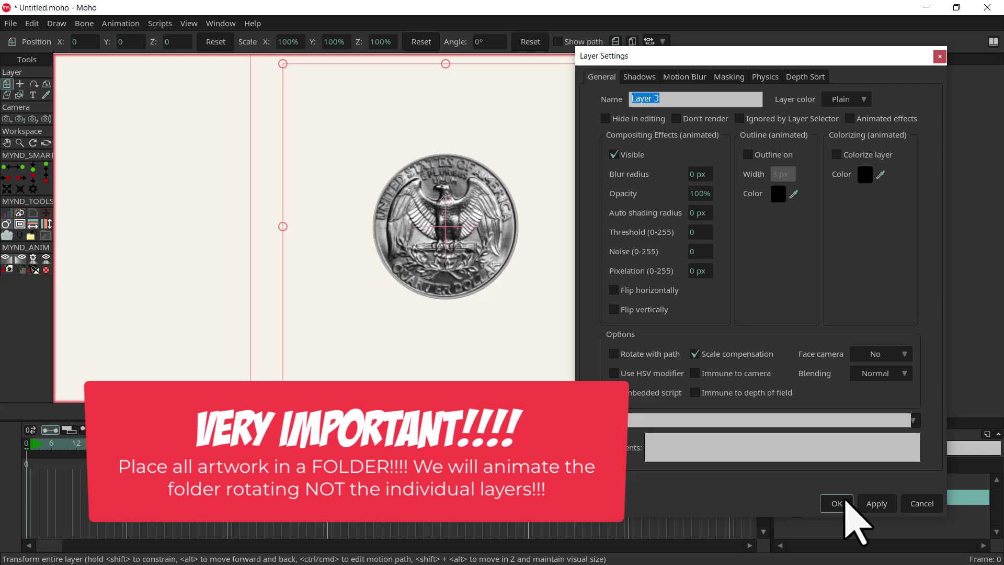
left_click(842, 503)
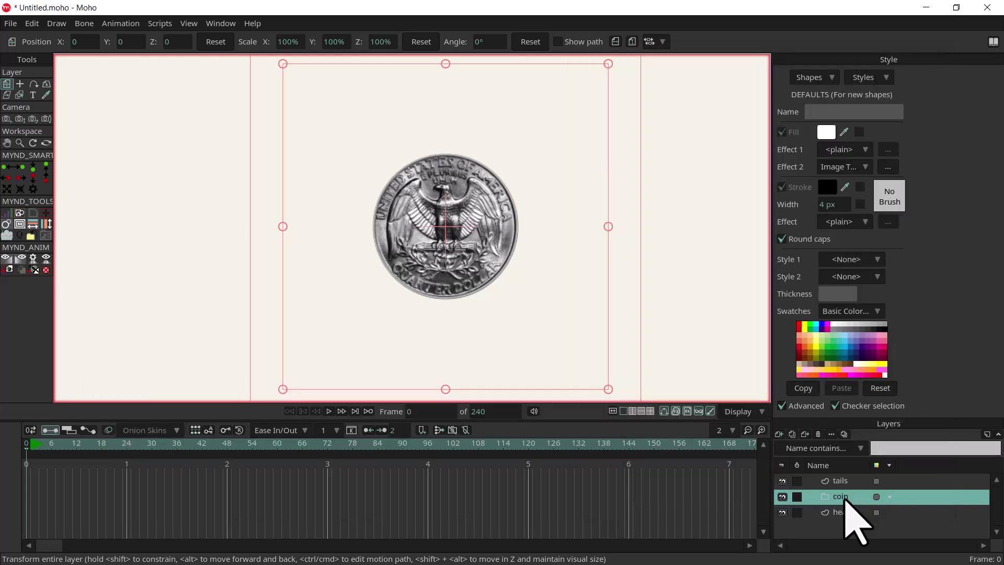
left_click_drag(853, 494, 862, 482)
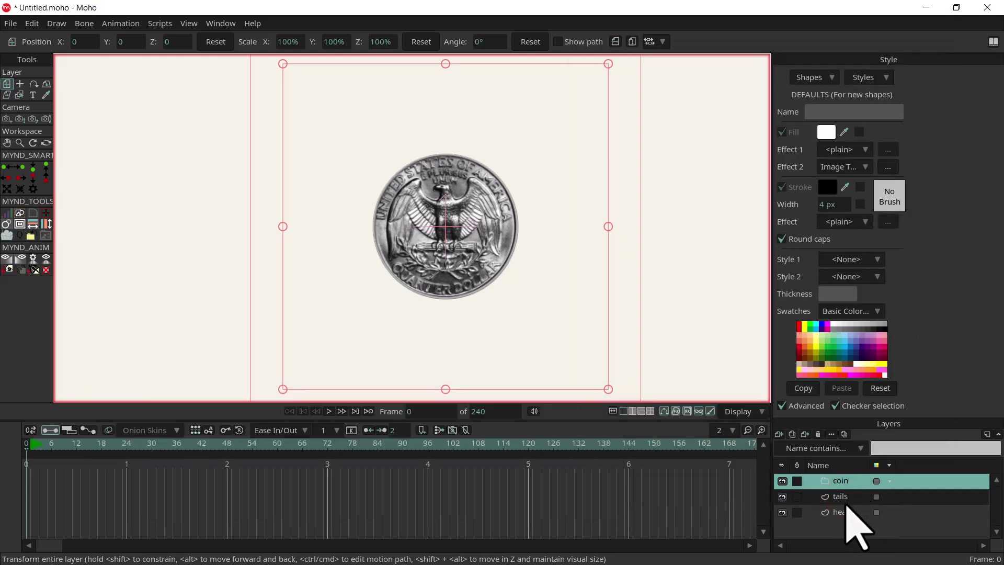
Step: Move the tails and heads layers into the coin group and select the group
left_click(847, 498)
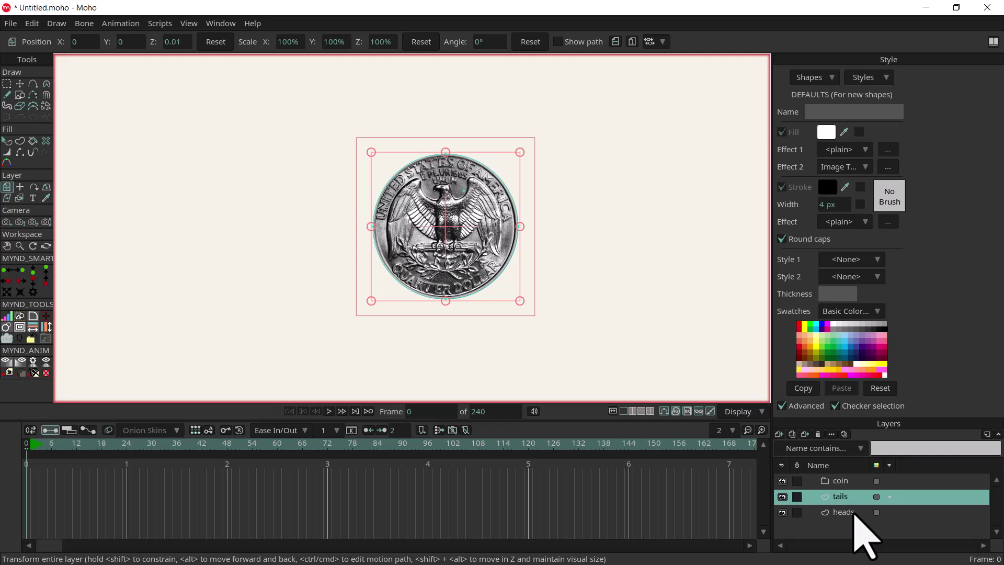
left_click(854, 514, "shift")
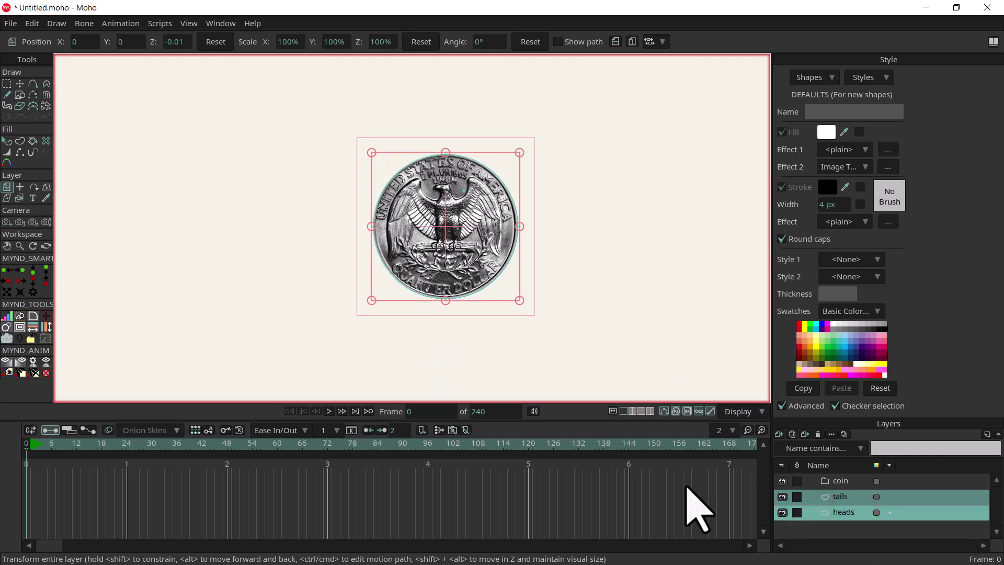
left_click_drag(857, 494, 856, 480)
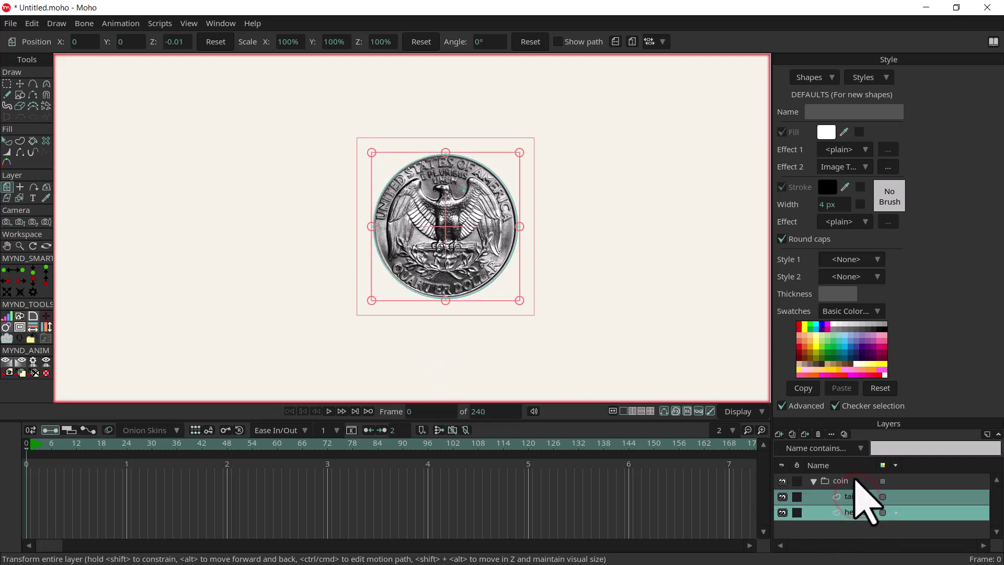
left_click(855, 480)
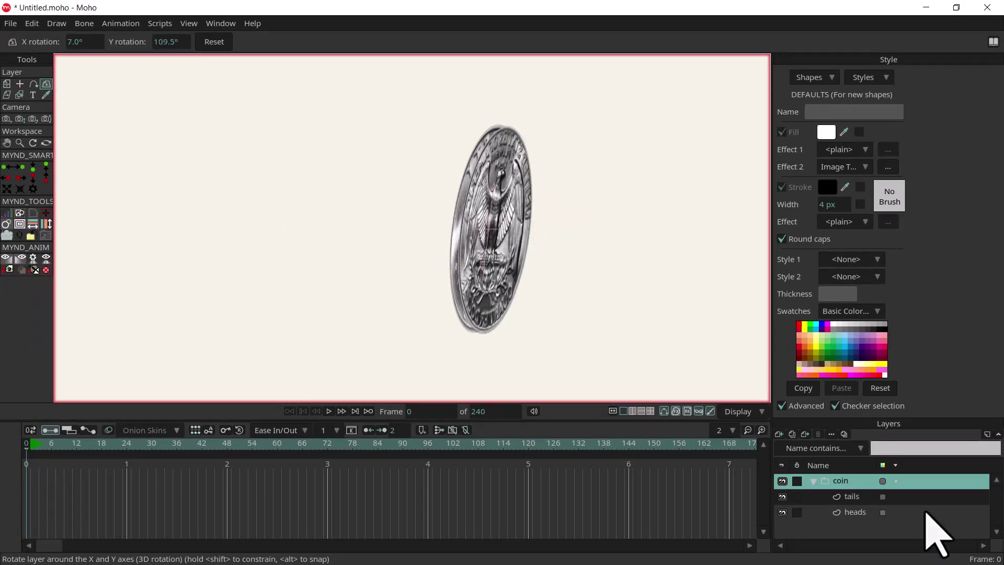
Step: Enable Sort layers by depth in the coin group's settings, then spin the group to check it
double_click(852, 480)
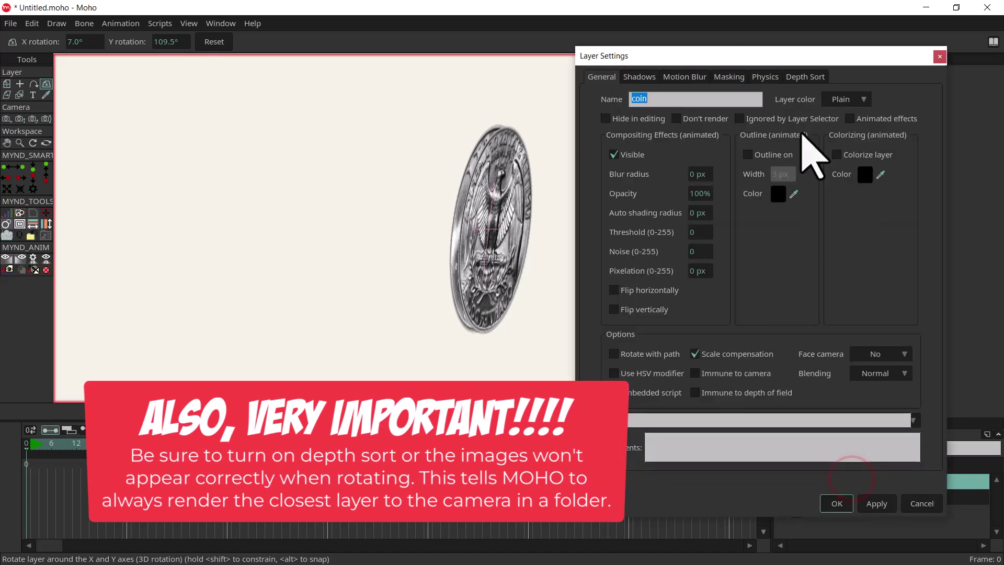
left_click(803, 77)
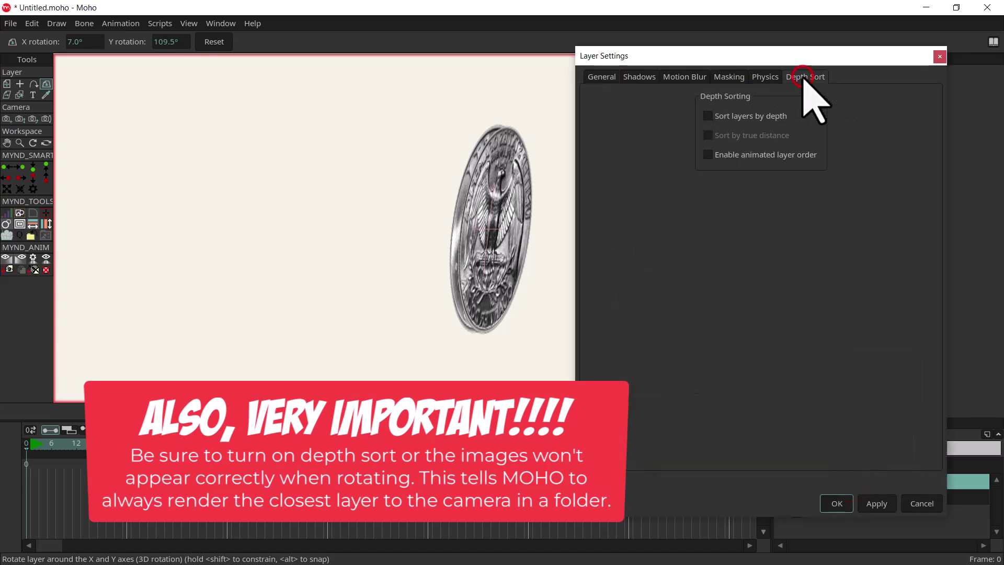
left_click(708, 115)
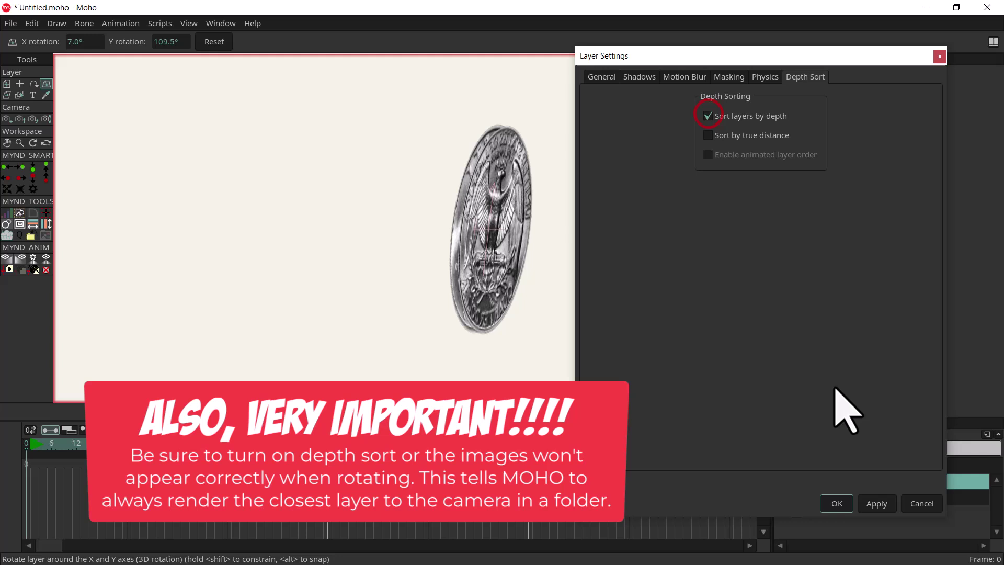
left_click(874, 503)
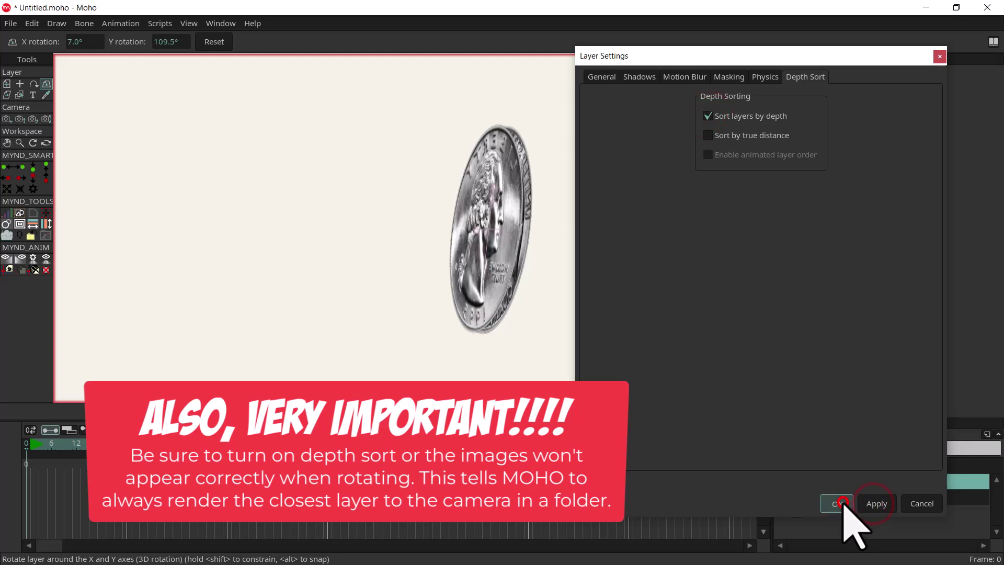
left_click(843, 502)
left_click_drag(224, 174, 501, 159)
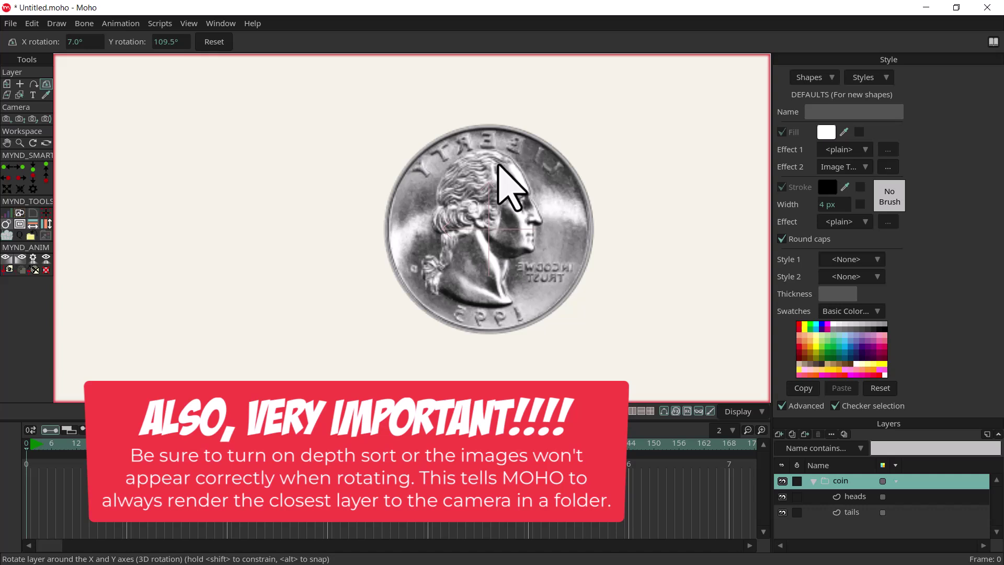
Step: Turn the coin toward the camera, flip the heads layer horizontally, and reselect the coin group
left_click_drag(638, 232, 617, 248)
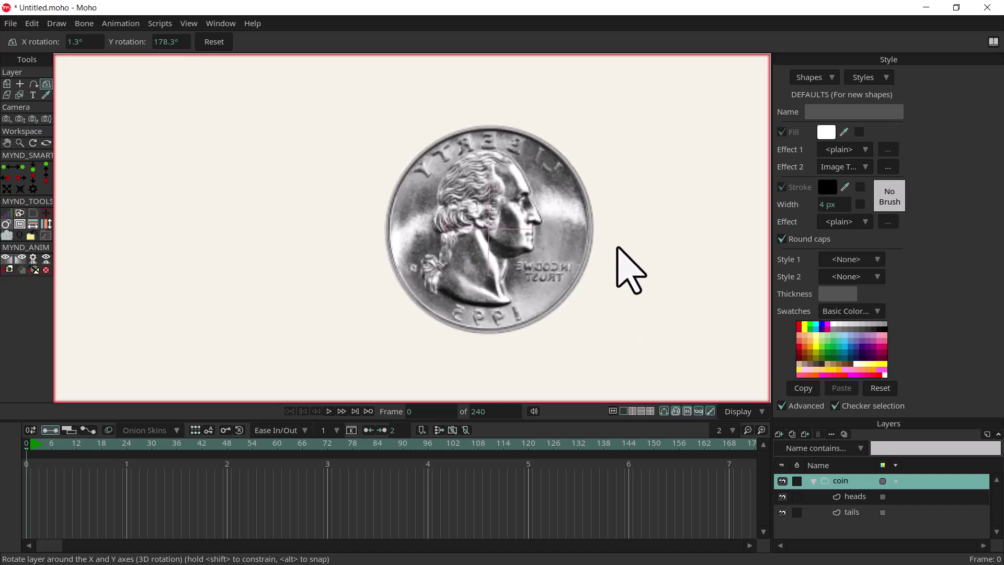
left_click(863, 497)
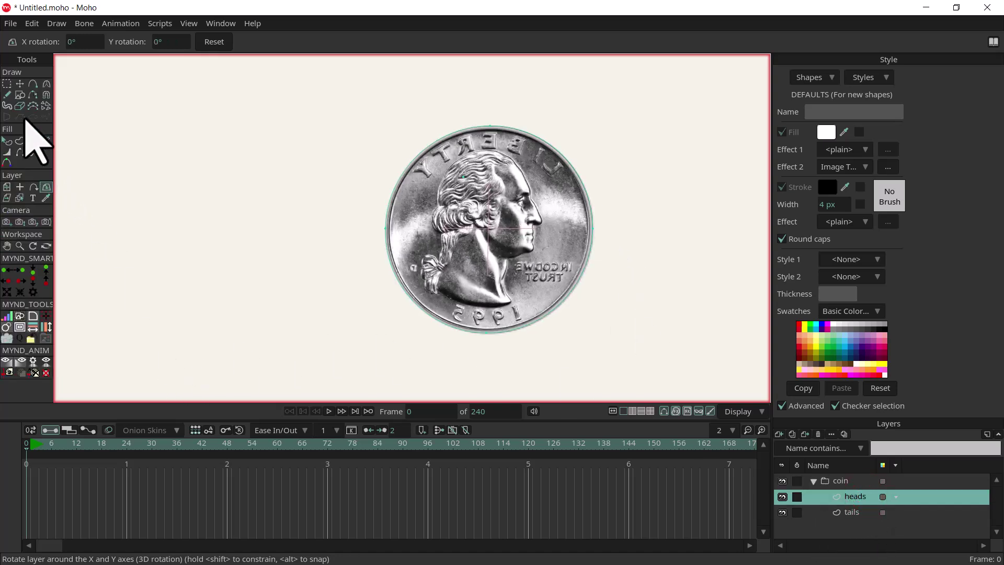
left_click(6, 187)
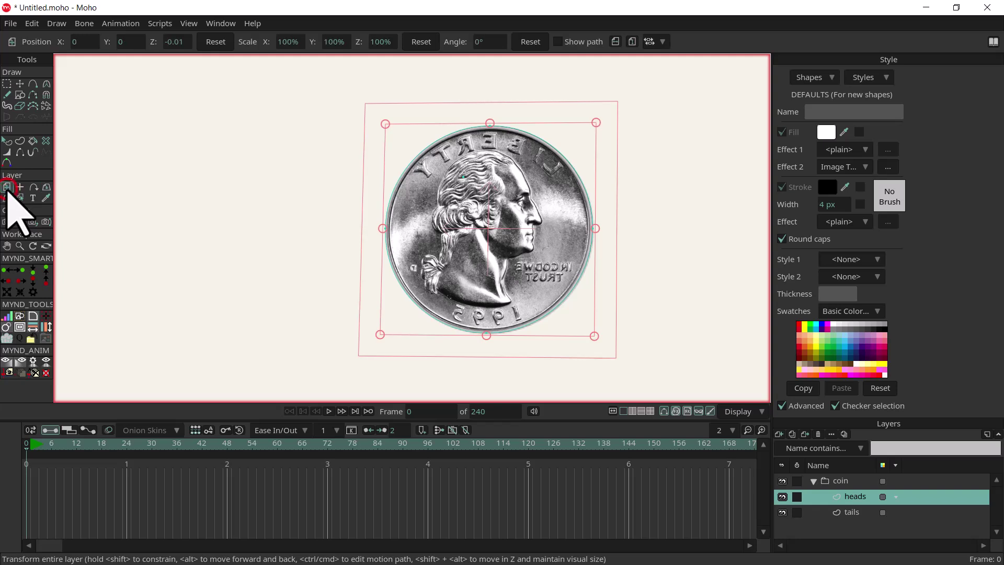
left_click(616, 42)
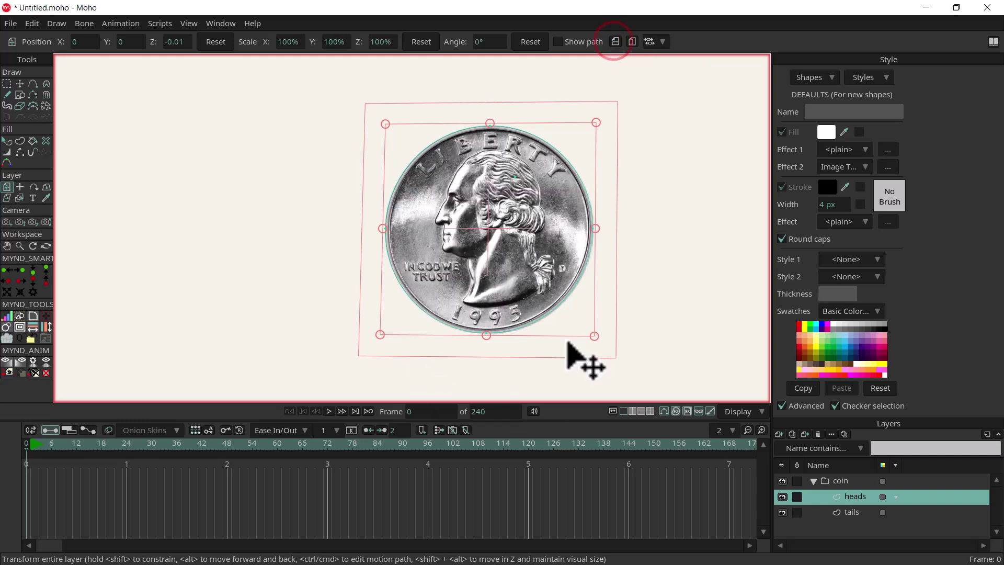
left_click(850, 481)
Step: Tilt the coin group in 3D, then reset its rotation to X 0°, Y 0° at frame 0
left_click(46, 84)
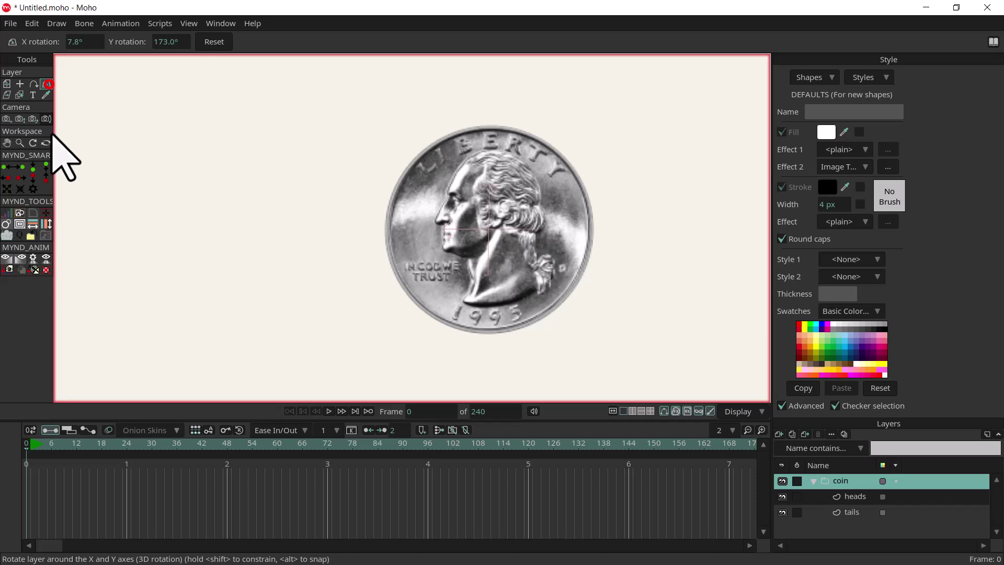
left_click_drag(271, 273, 668, 272)
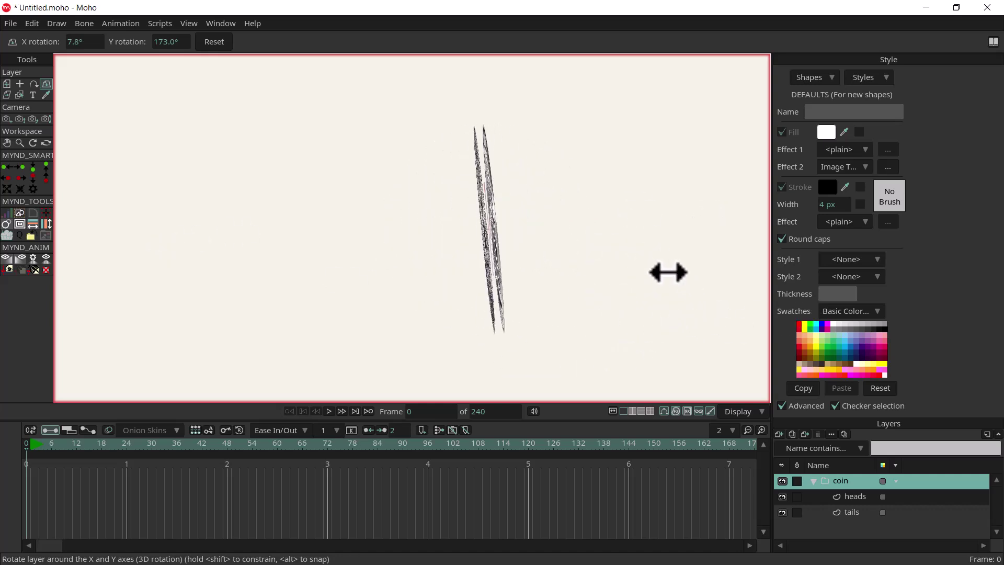
left_click(213, 43)
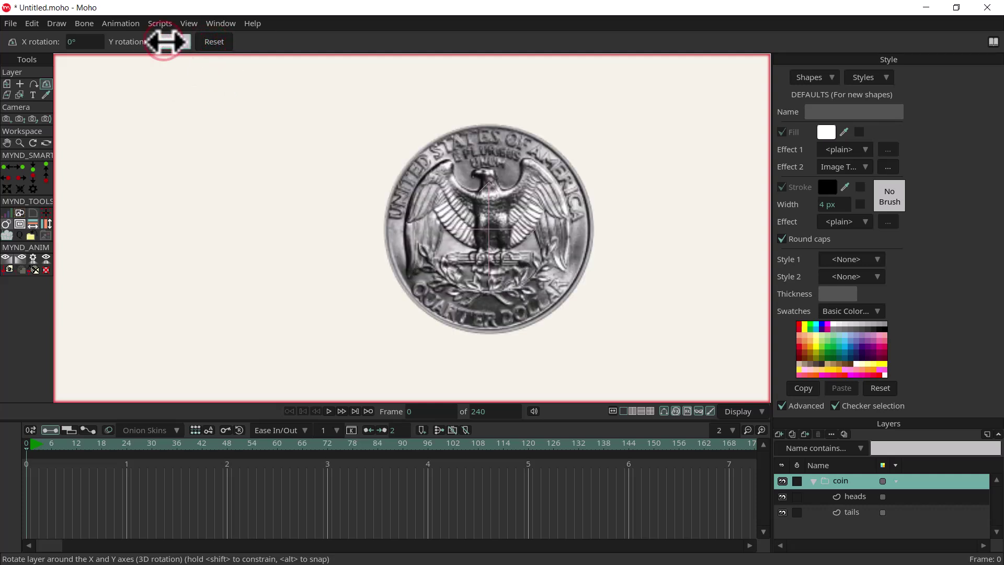
left_click_drag(166, 42, 167, 42)
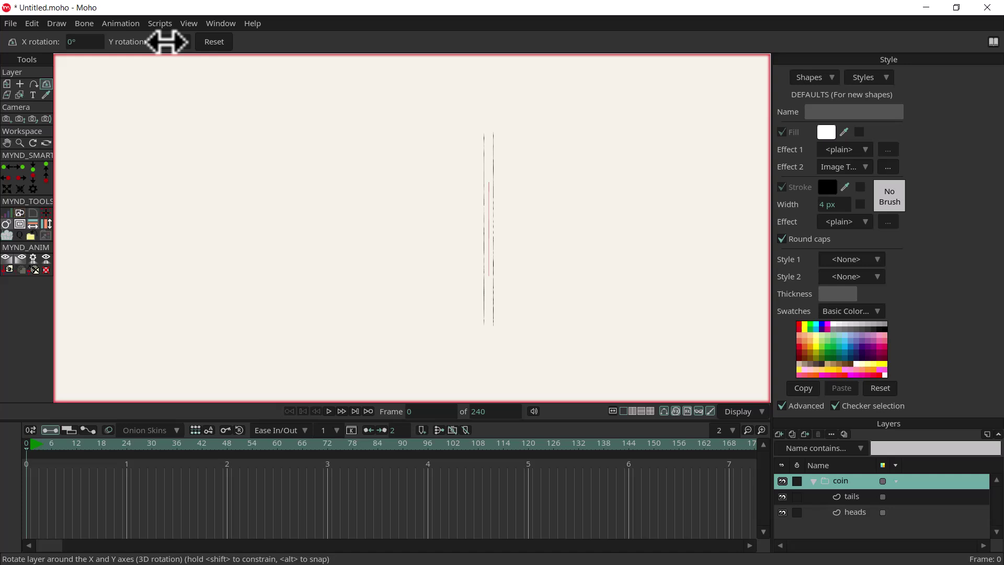
scroll(486, 209, "up", 3)
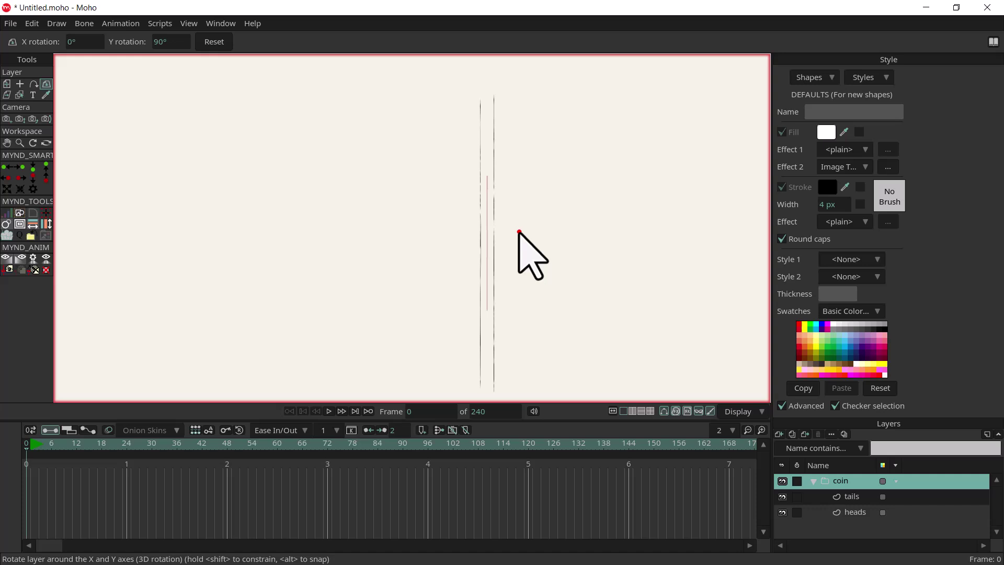
left_click_drag(519, 231, 474, 190)
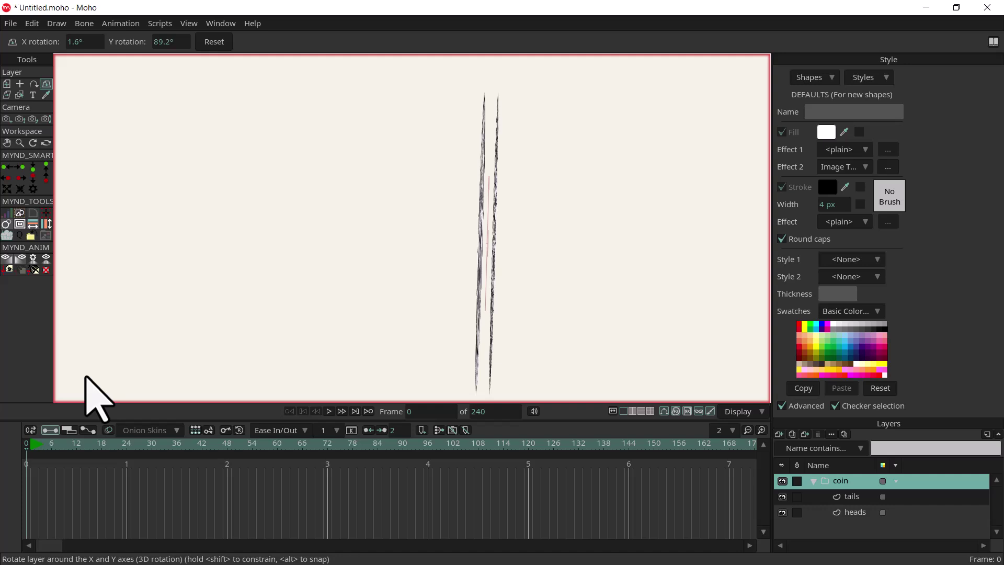
left_click(32, 448)
left_click(216, 42)
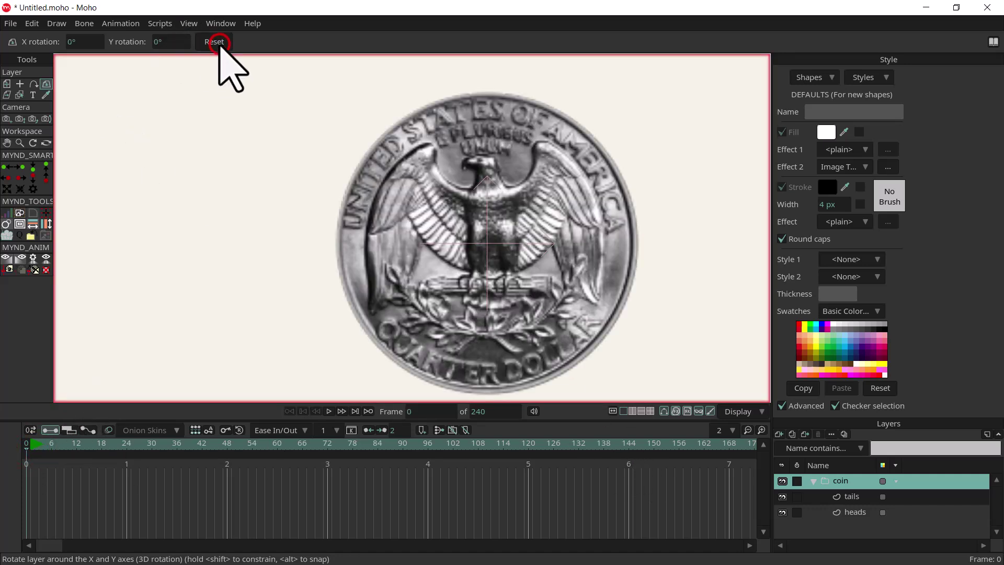
Step: Duplicate the tails layer as tails 2 and hide the tails and heads layers
left_click(851, 494)
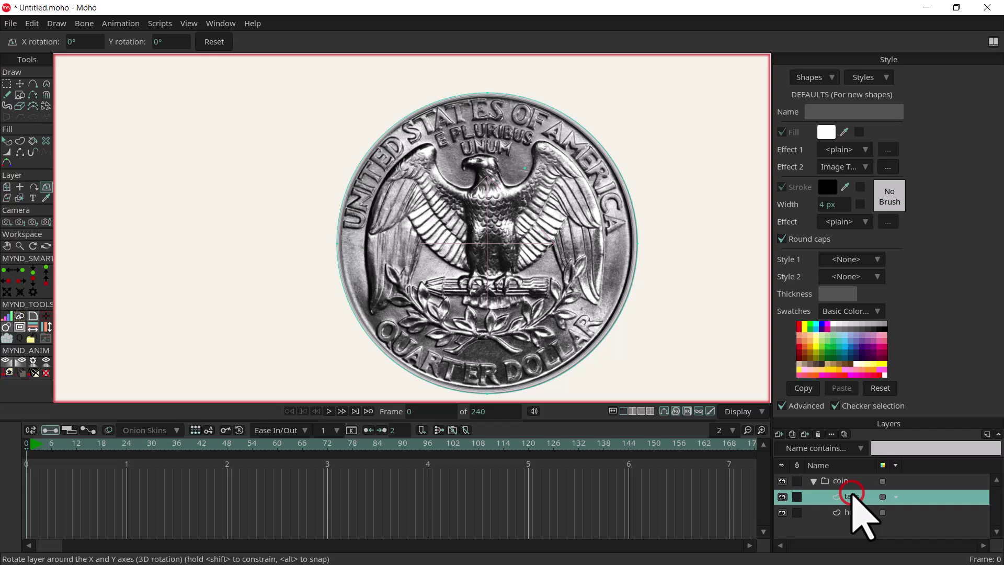
left_click(791, 434)
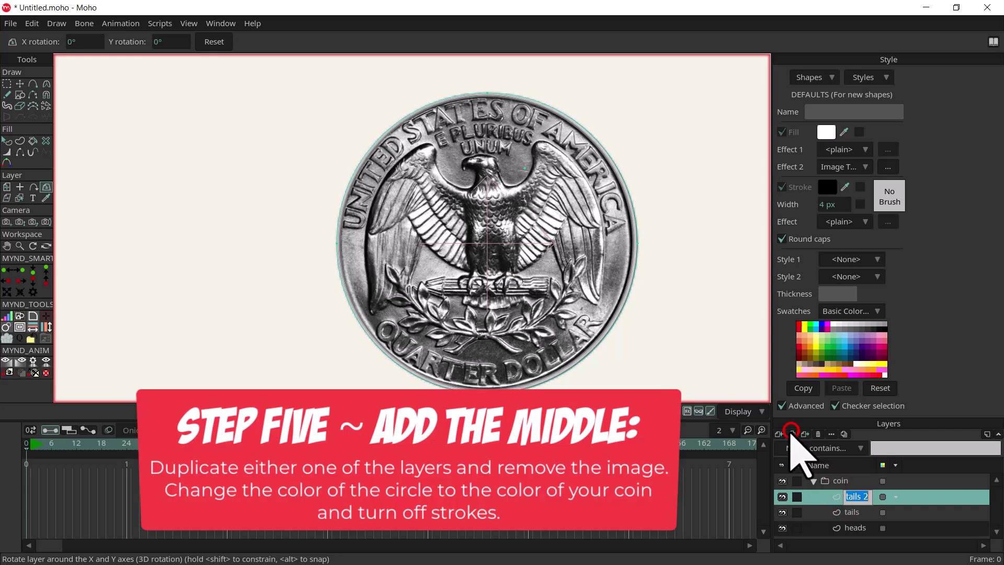
left_click(783, 511)
left_click(783, 528)
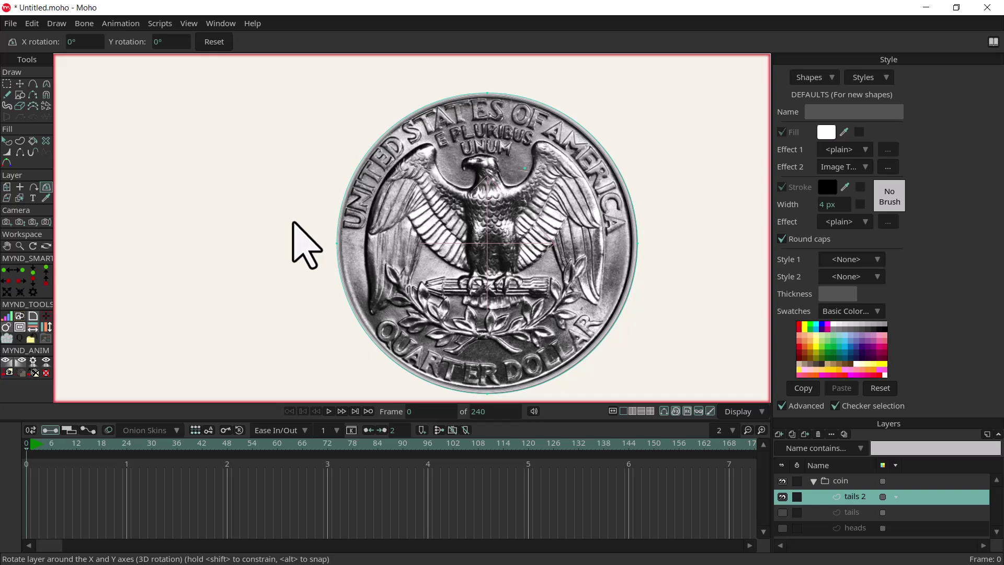
Step: Set the tails 2 circle's Effect 2 to <plain> and give it a grey fill
key("q")
left_click(406, 217)
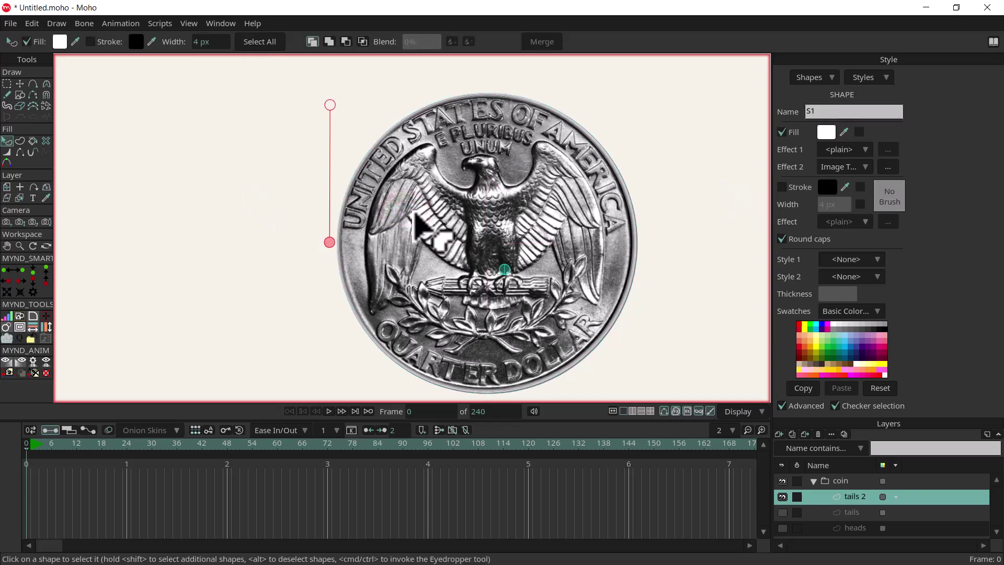
left_click(846, 167)
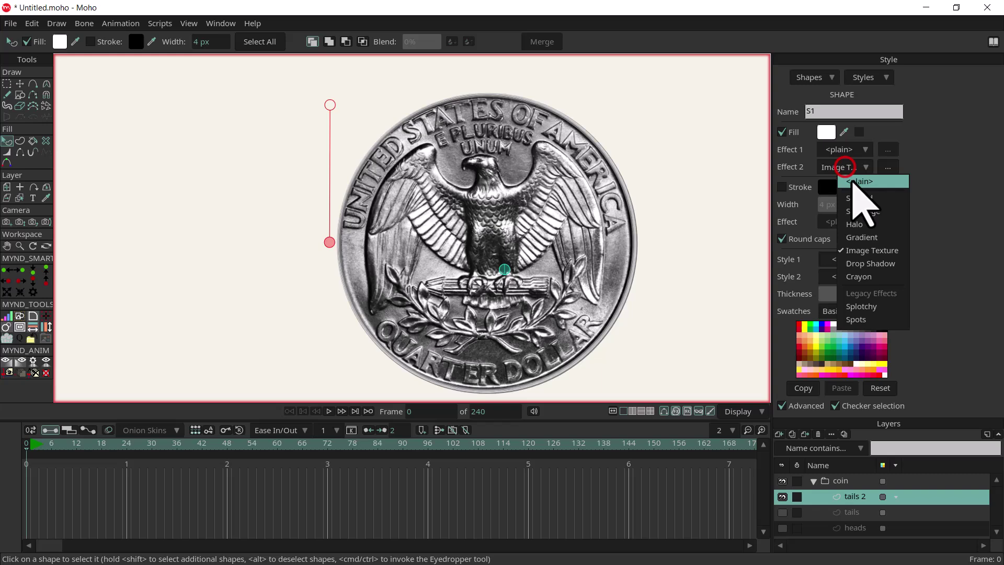
left_click(852, 181)
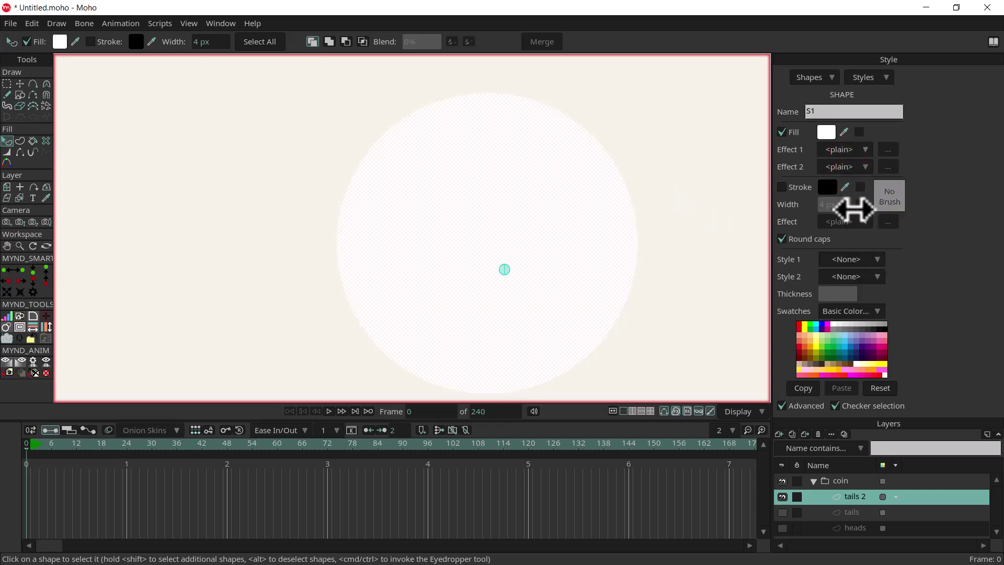
left_click(861, 324)
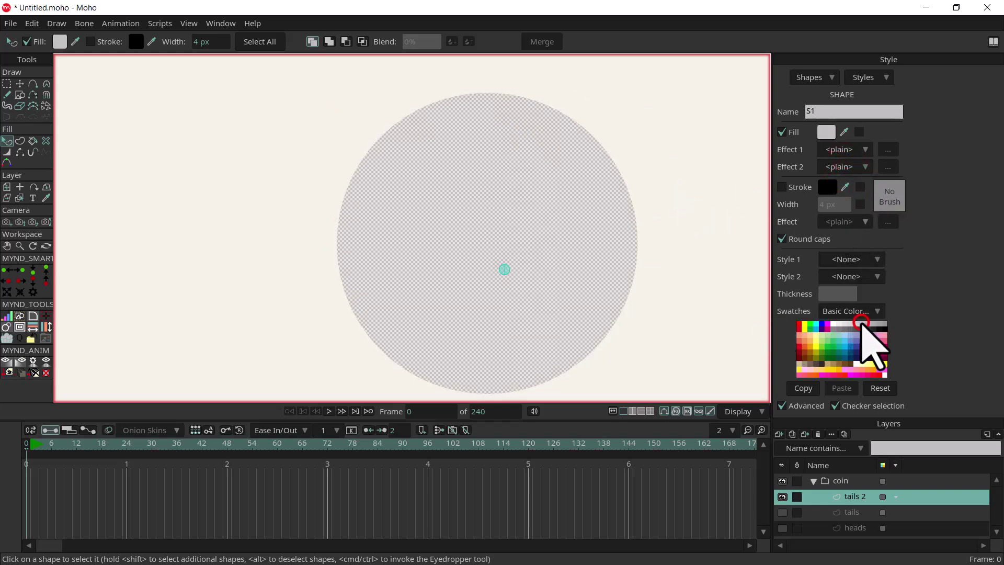
left_click(864, 324)
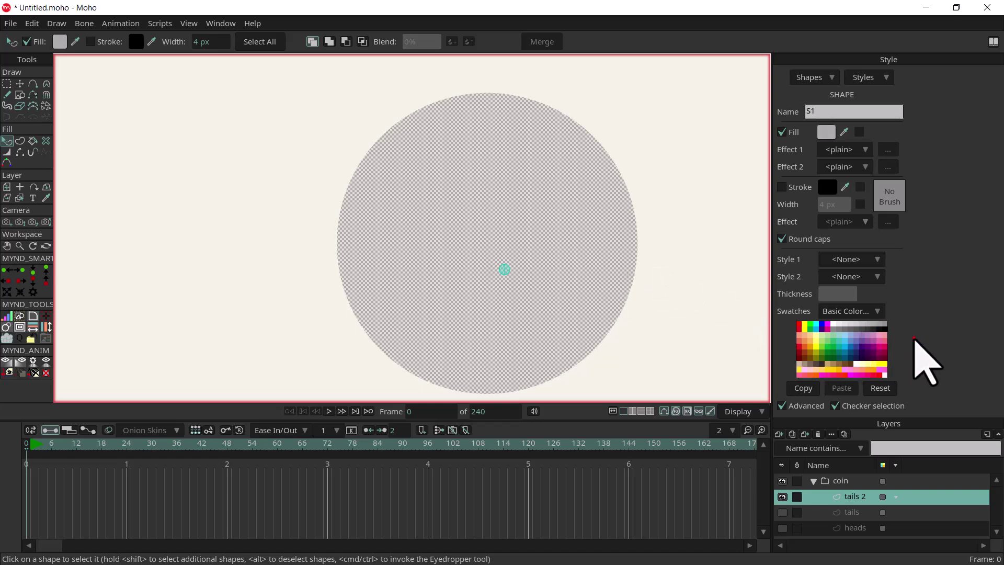
left_click(913, 339)
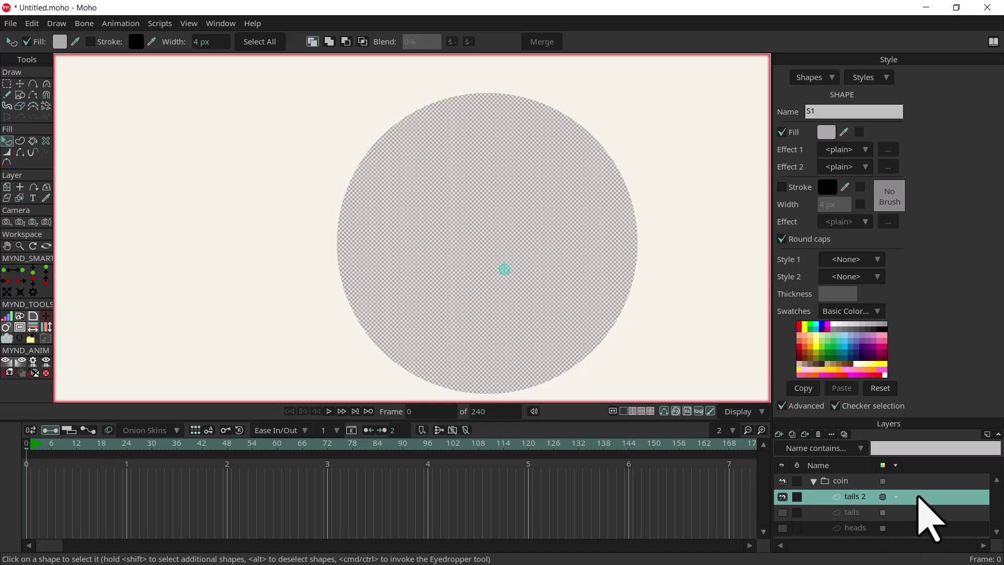
Step: Set the tails 2 layer's 3D Conversion to Extrude in its Layer Settings
double_click(918, 497)
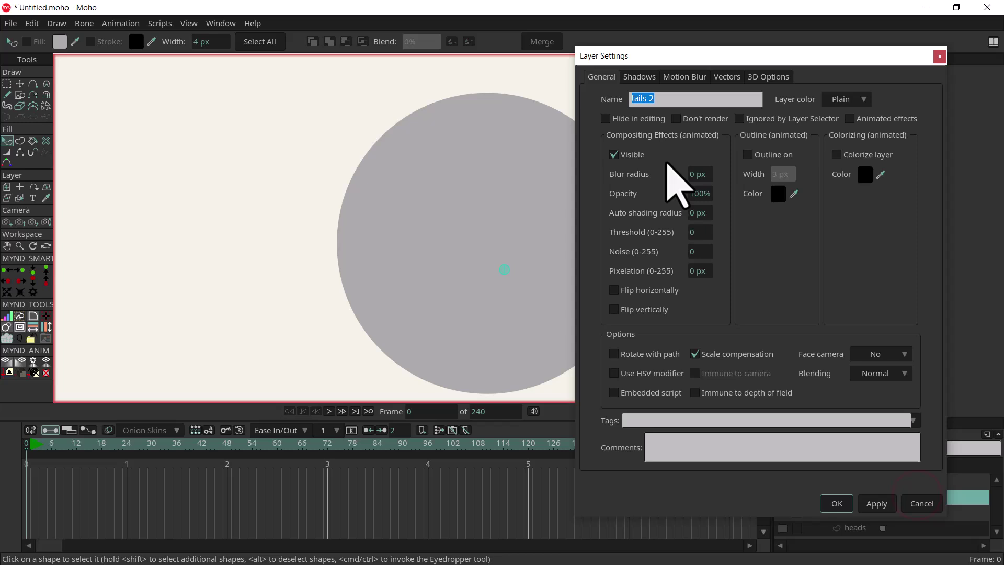
left_click(763, 77)
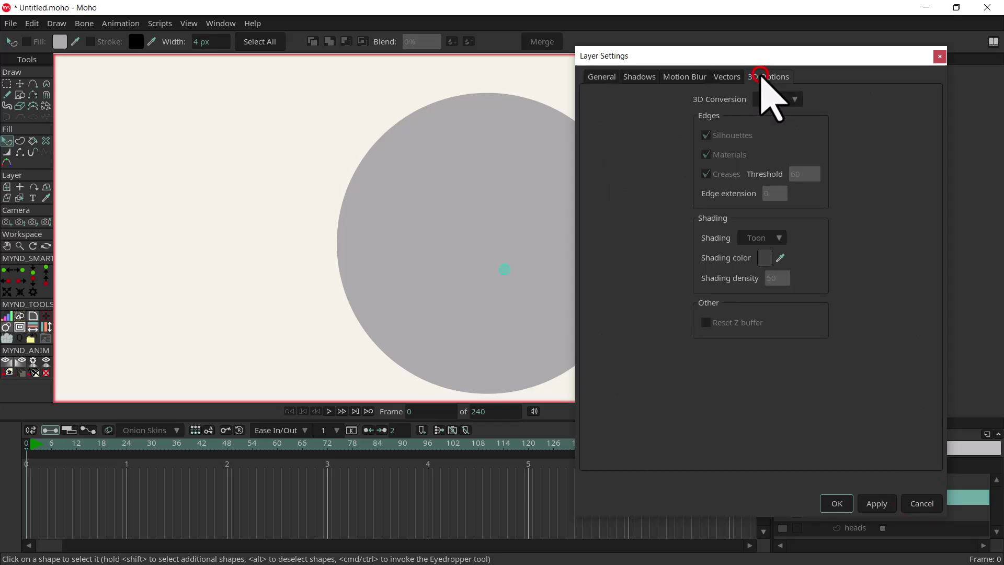
left_click(776, 102)
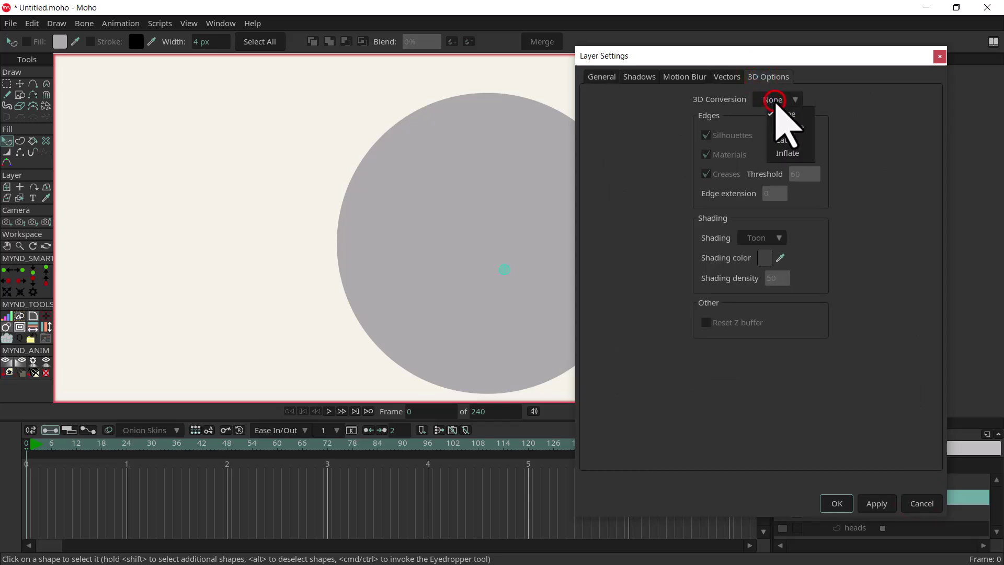
left_click(778, 125)
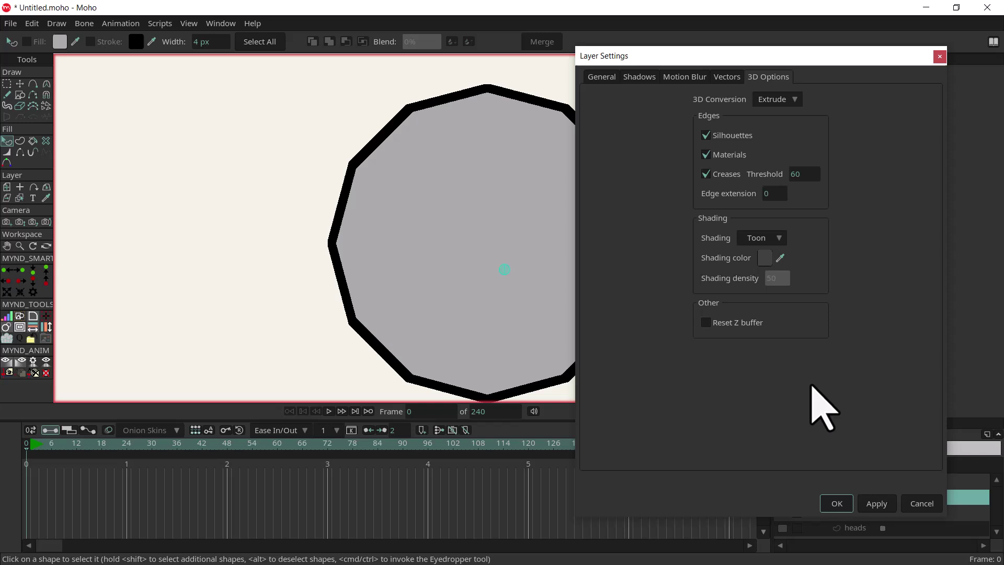
left_click(836, 503)
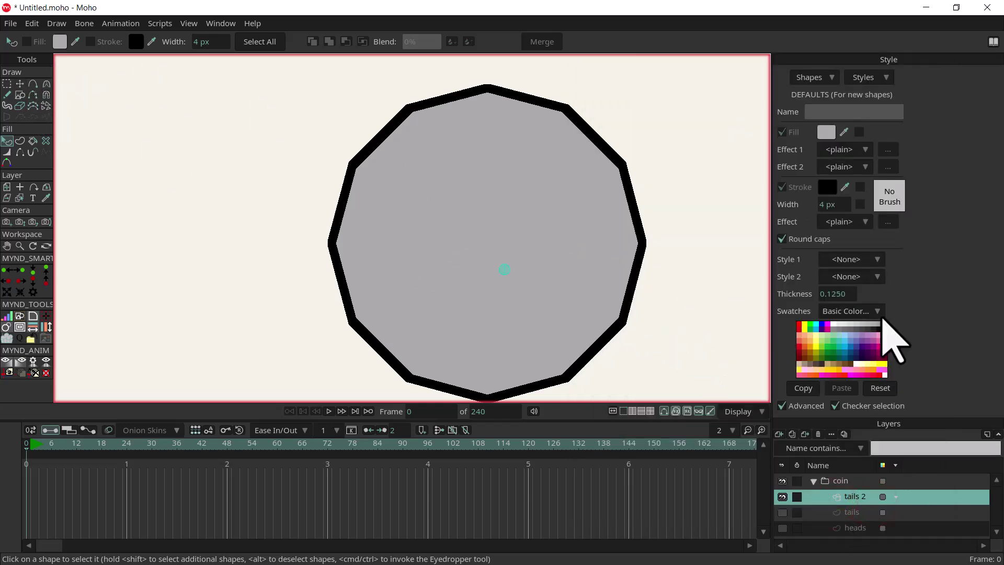
Step: Rotate the coin group in 3D to view it from the side
left_click(841, 480)
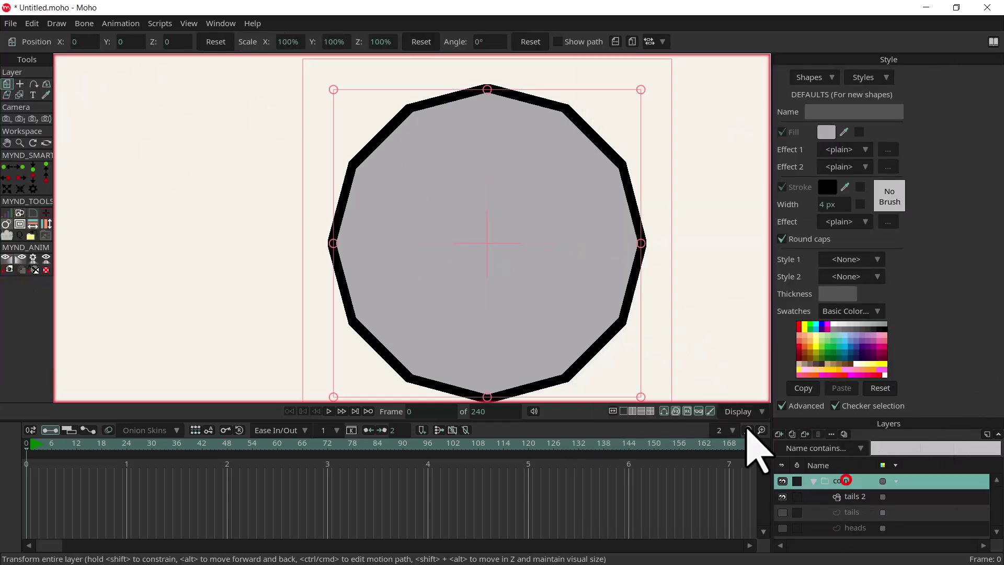
left_click(46, 84)
left_click_drag(156, 186, 443, 191)
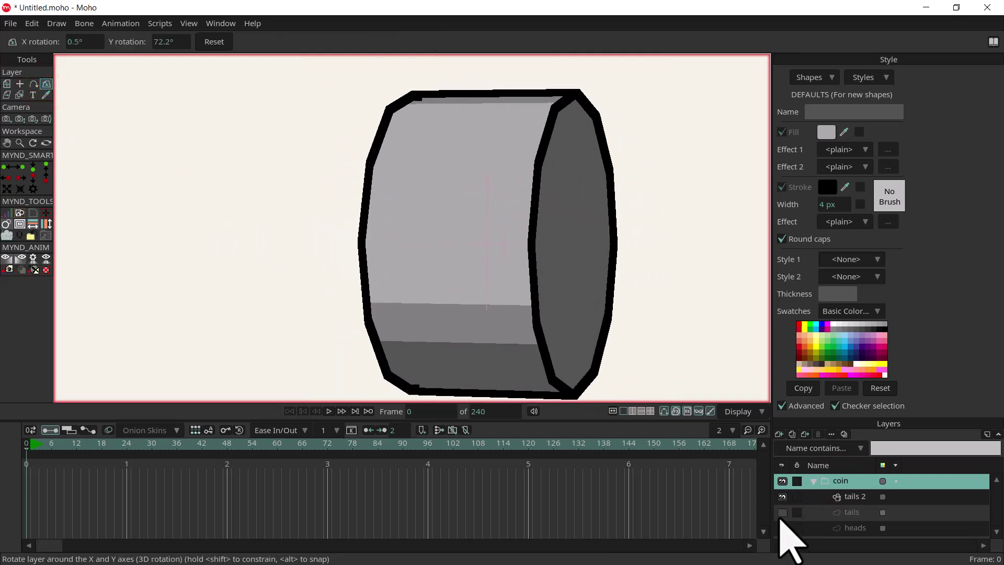
Step: Move tails 2 between the tails and heads layers in the layer stack
double_click(895, 497)
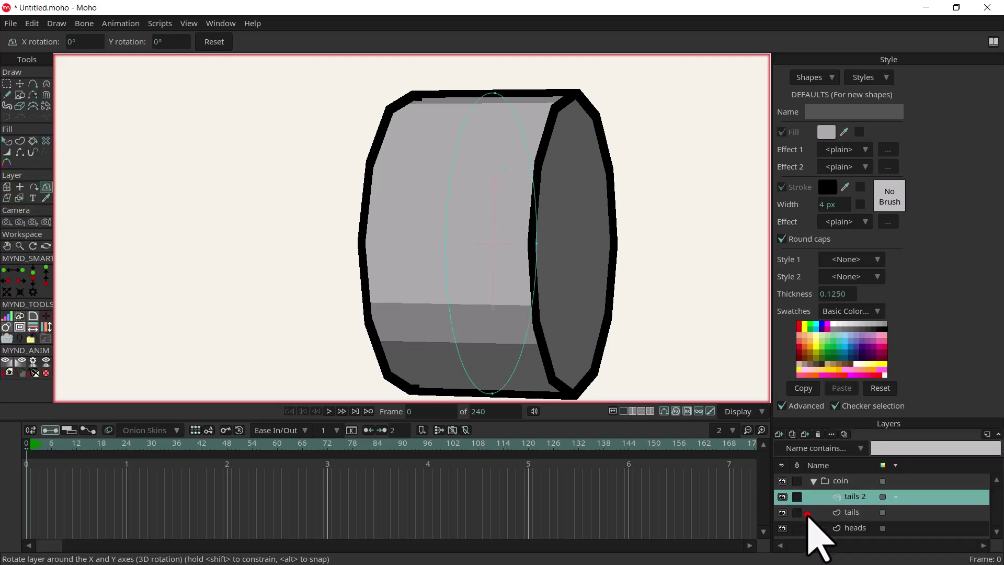
left_click(807, 512)
left_click(916, 499)
left_click_drag(916, 515, 916, 511)
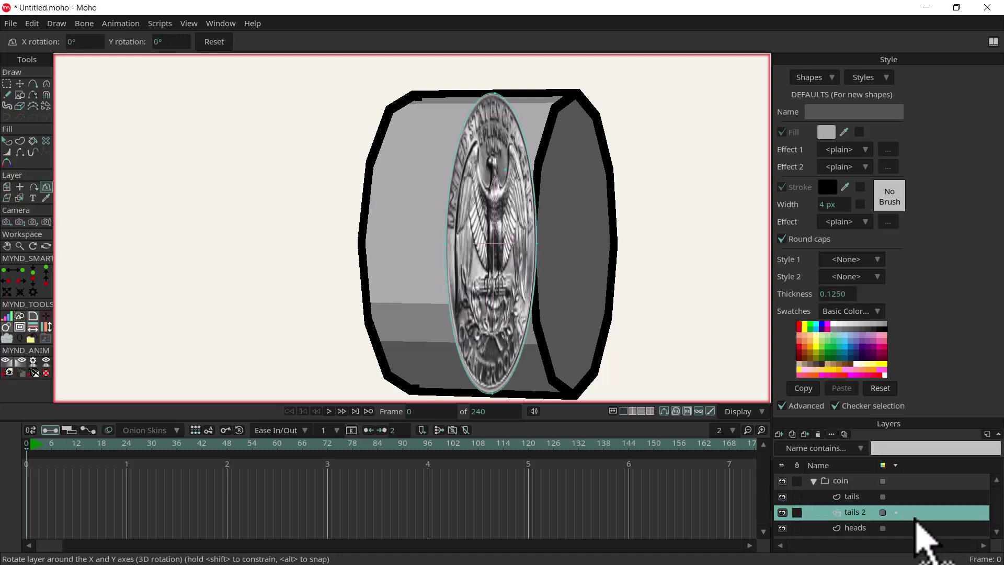
left_click_drag(421, 277, 396, 282)
Step: Turn the coin group to about X 10.3°, Y 71.2° to reveal the thick extruded edge
left_click(857, 480)
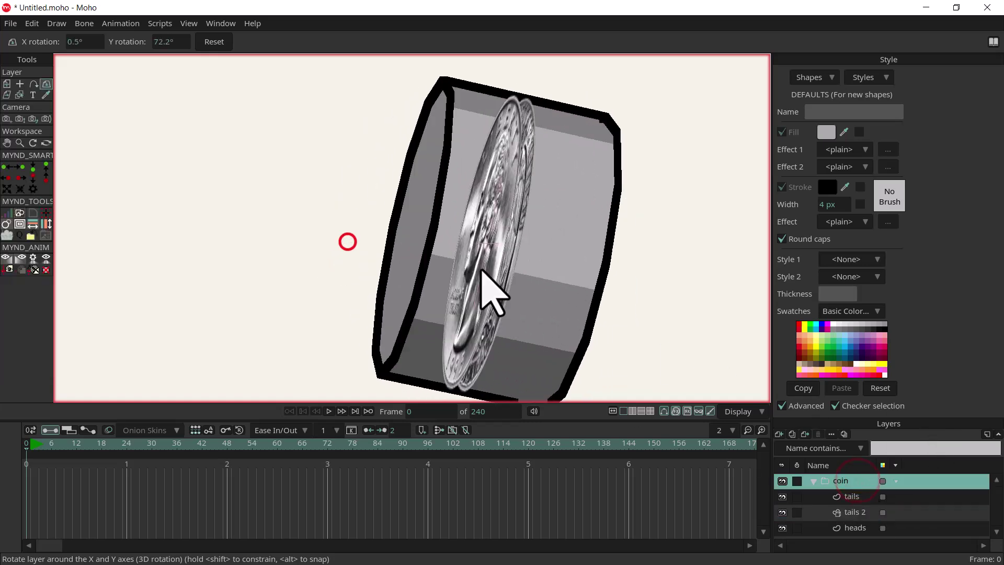
left_click_drag(481, 269, 251, 264)
left_click_drag(180, 263, 281, 291)
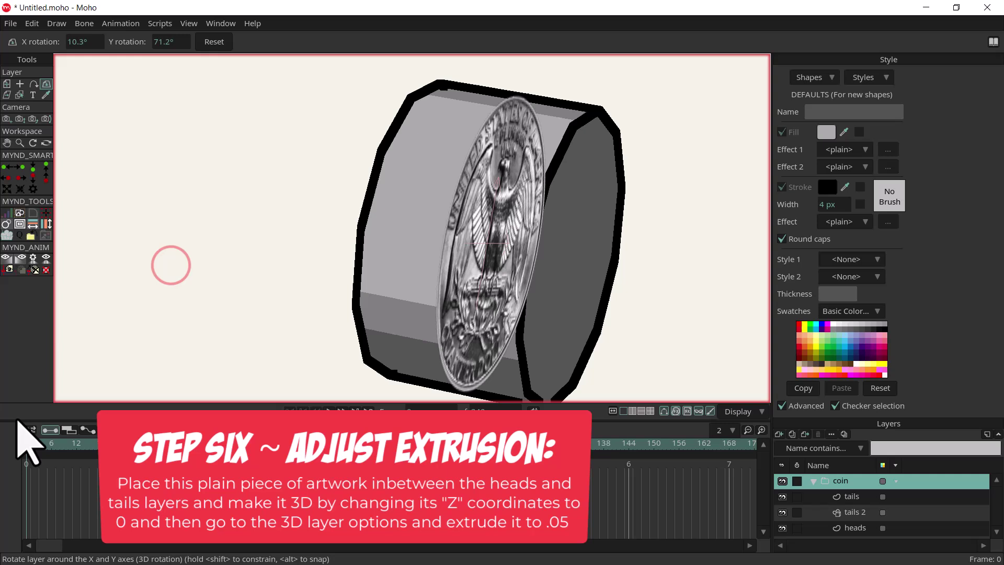
Step: At frame 0, hide tails and select the grey circle shape on tails 2
left_click(36, 444)
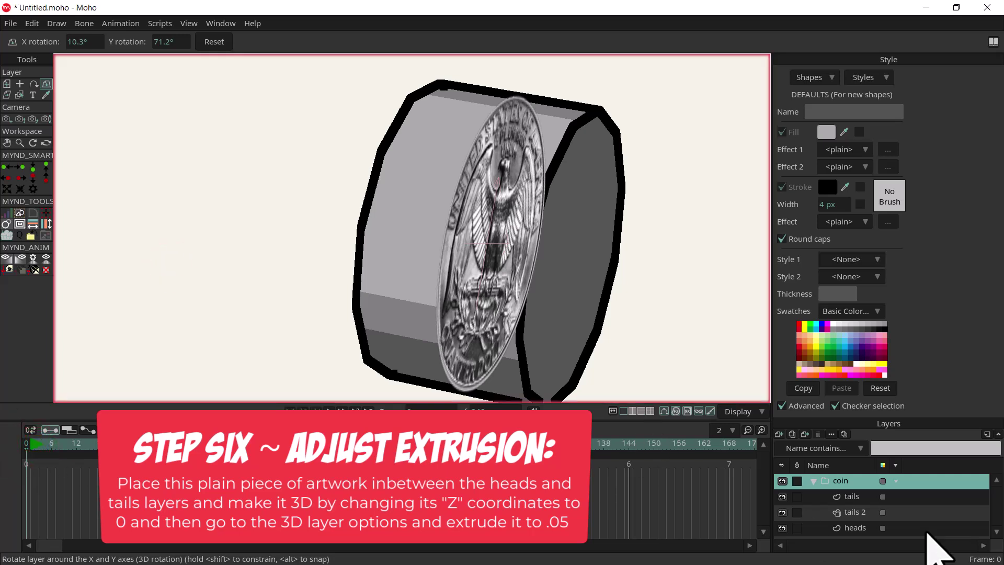
left_click(851, 512)
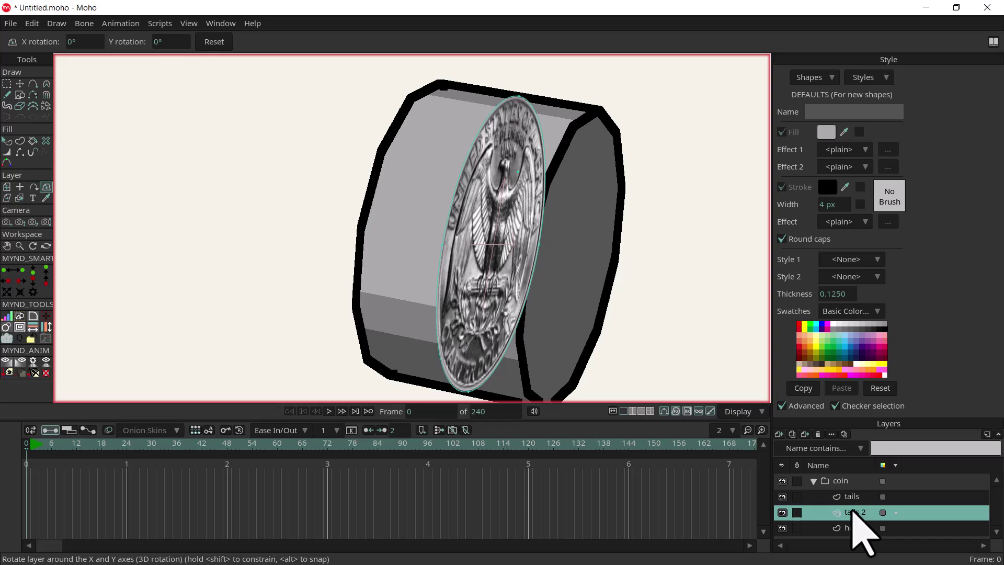
key("q")
left_click(481, 223)
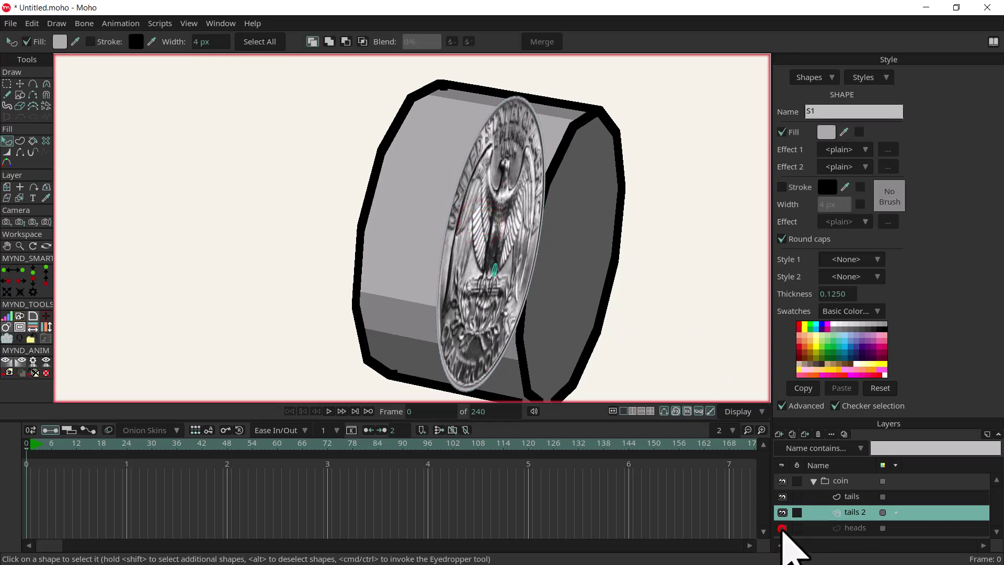
left_click(782, 496)
left_click(463, 343)
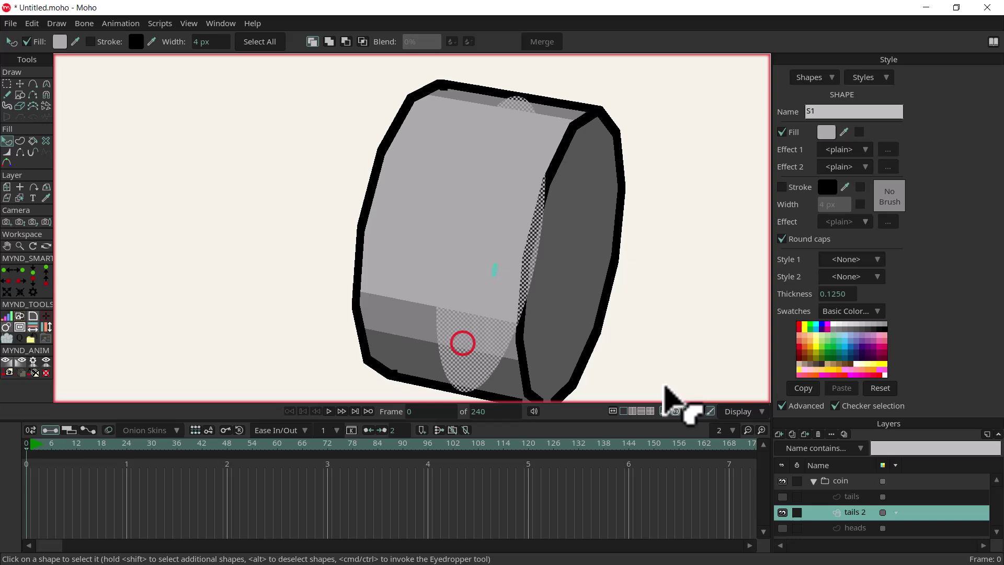
left_click(665, 387)
left_click(461, 314)
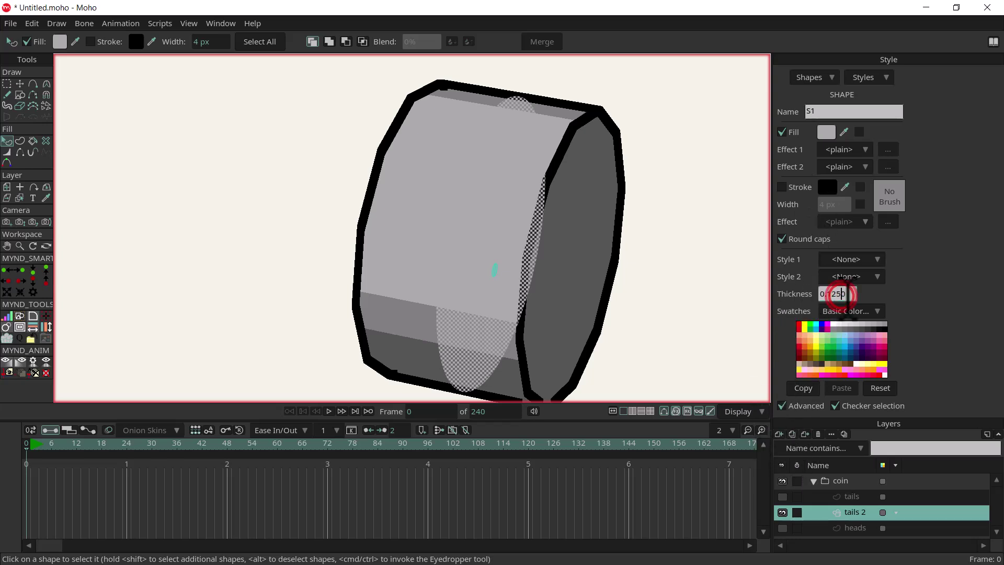
Step: Set the circle's extrusion Thickness to 0.005 in the Style panel
double_click(845, 294)
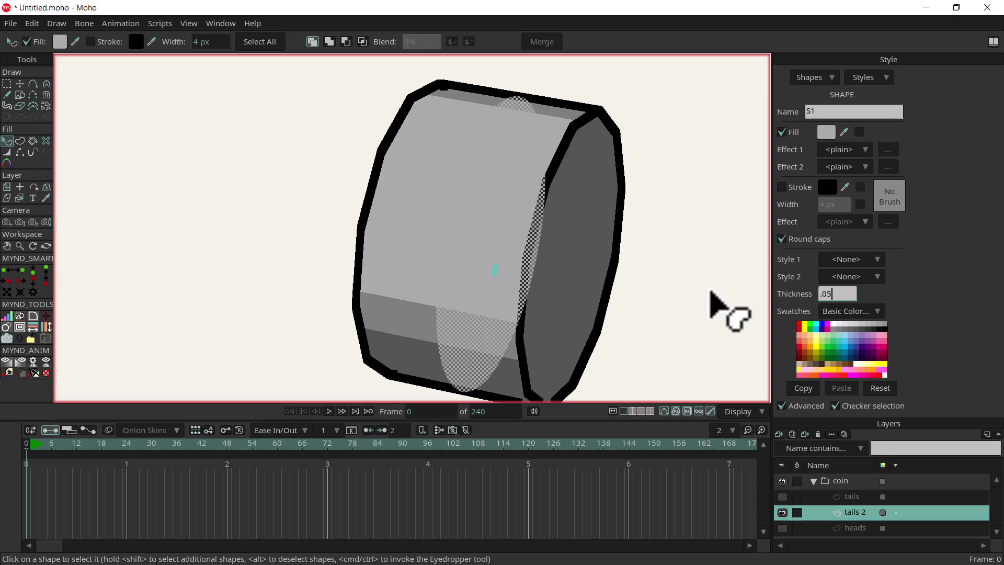
key("Return")
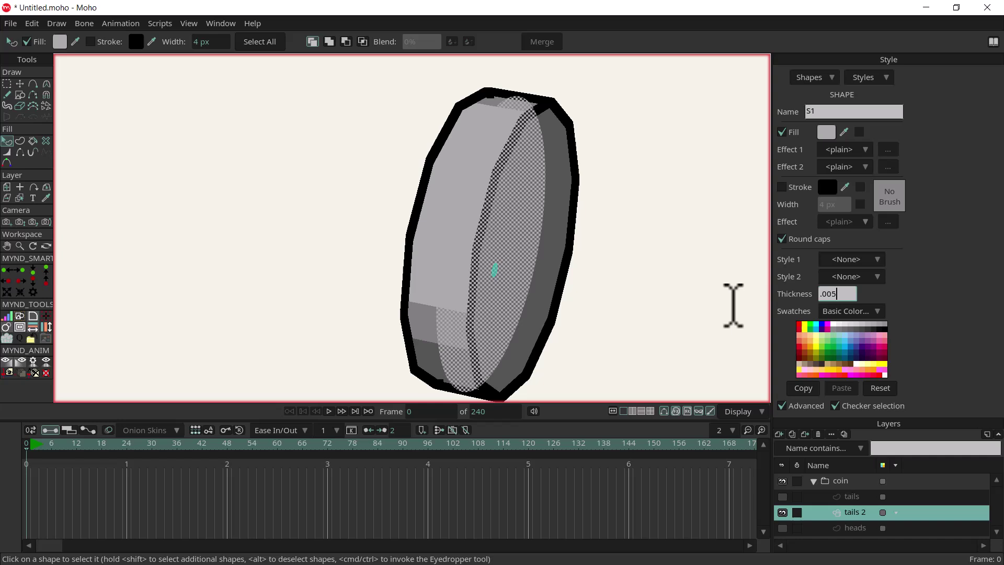
key("Return")
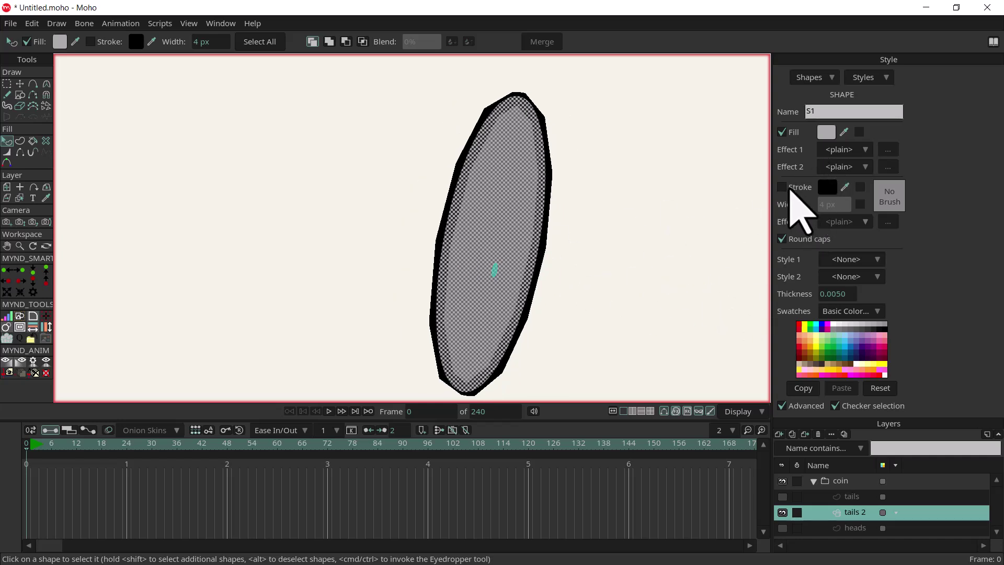
Step: Show the tails and heads layers again and set tails 2's Position Z to 0
left_click(782, 496)
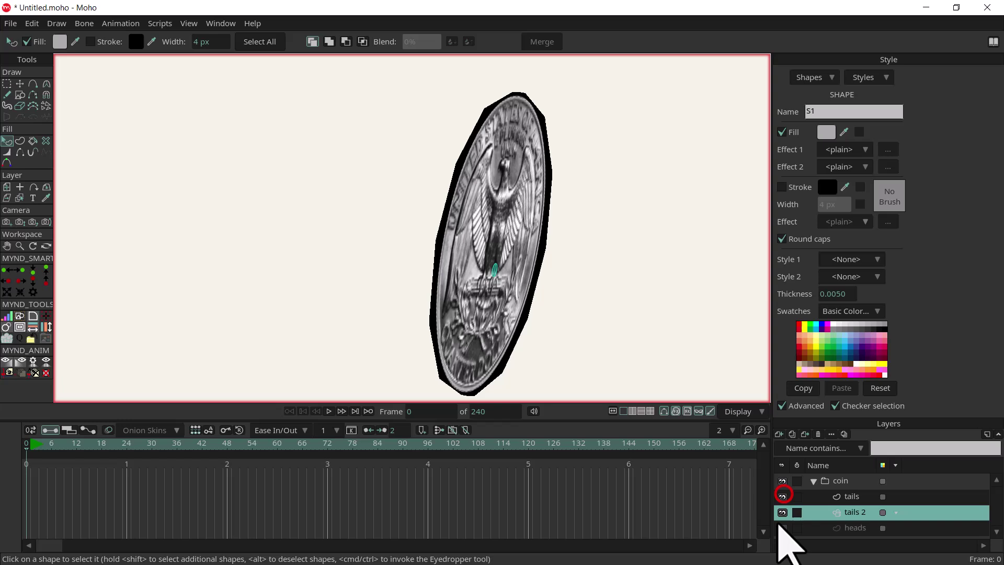
left_click(782, 528)
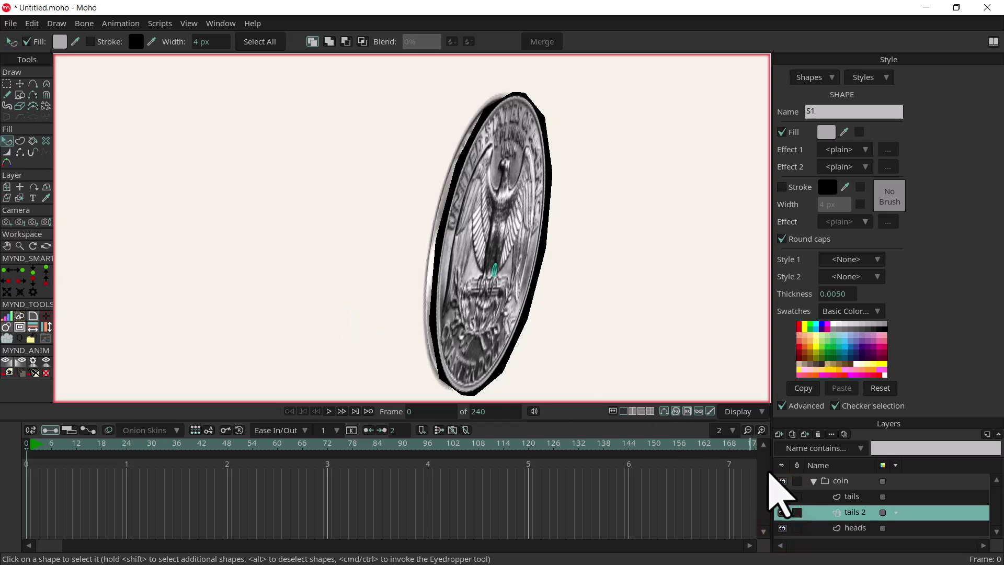
left_click(845, 480)
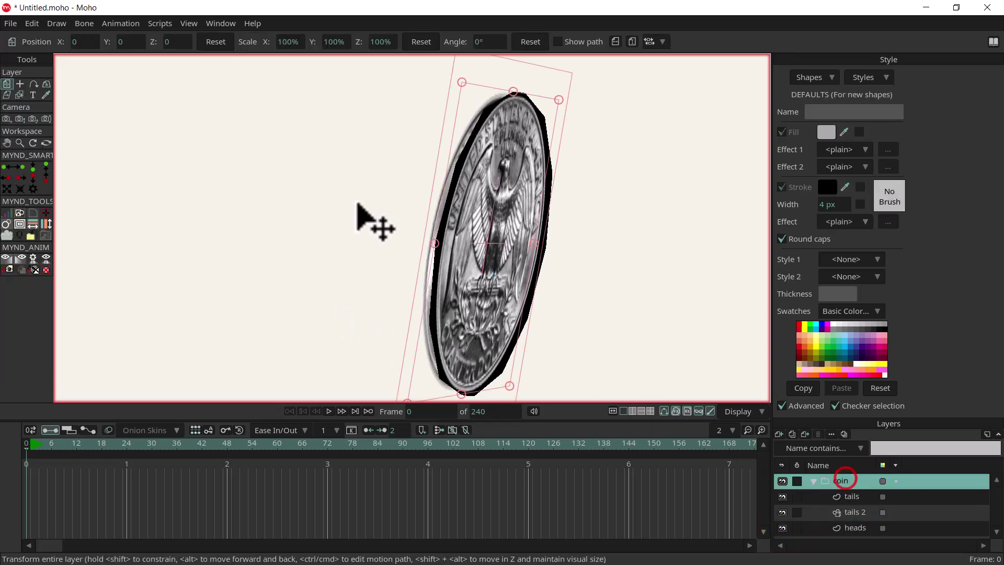
left_click(864, 512)
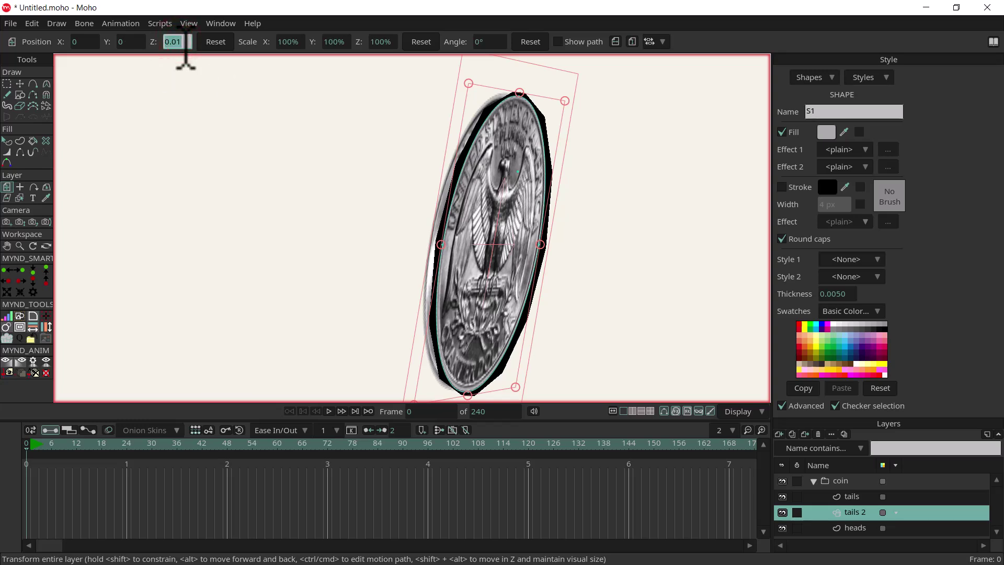
key("Return")
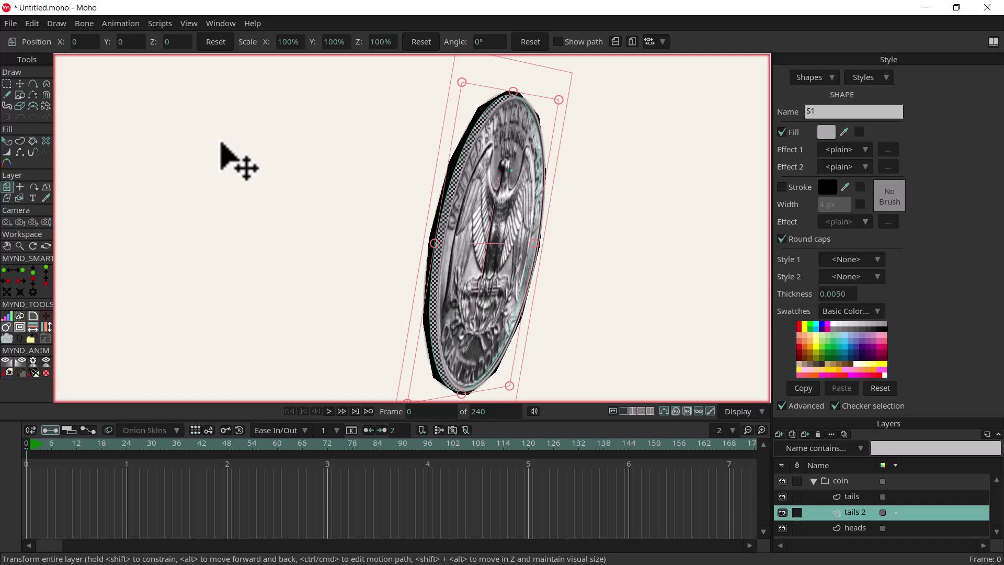
left_click(839, 480)
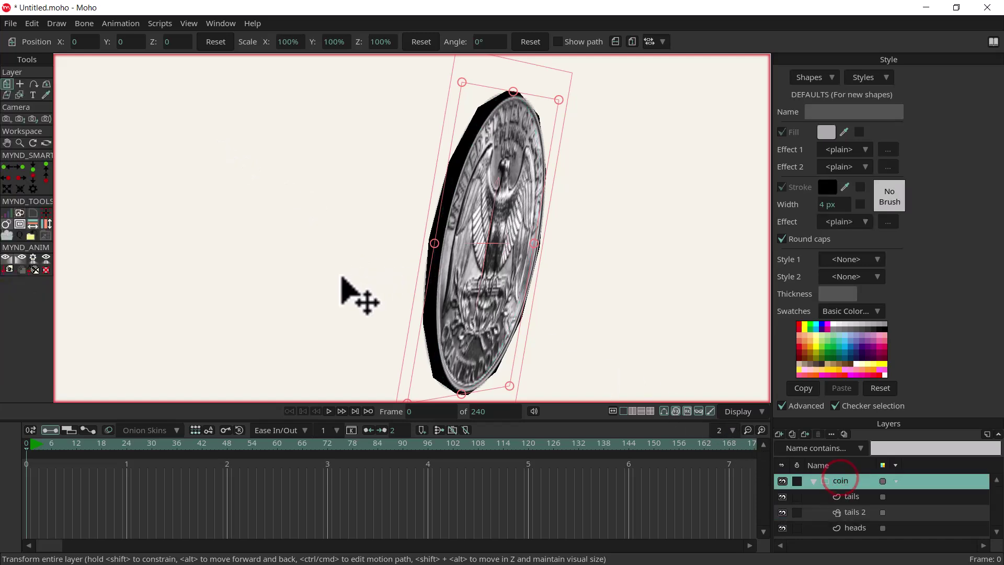
Step: Tilt the coin group nearly edge-on in 3D and return to frame 0
left_click(46, 84)
left_click_drag(206, 240, 473, 222)
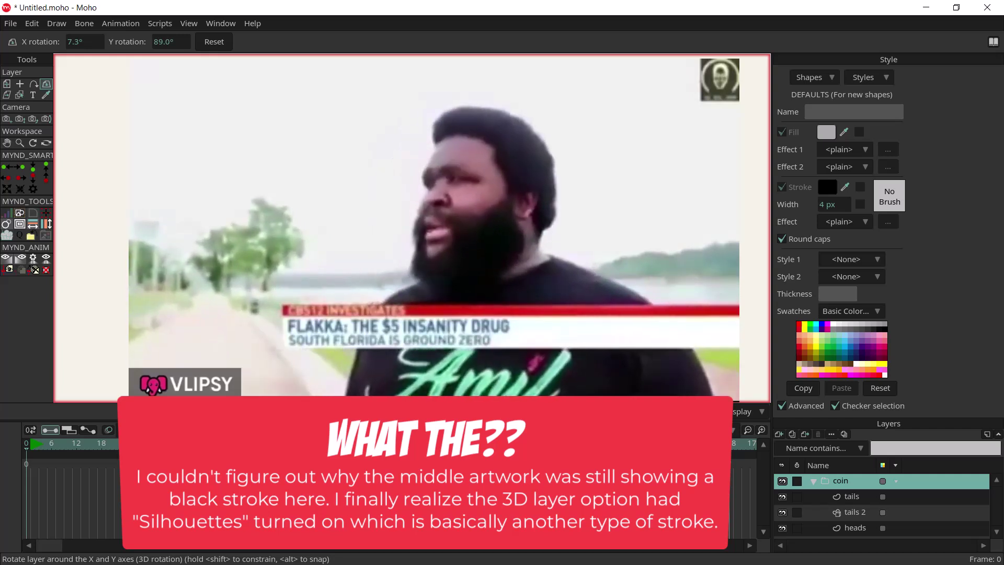
left_click(44, 438)
Step: Uncheck Stroke for the tails 2 disc and reselect the tails 2 layer
left_click(851, 512)
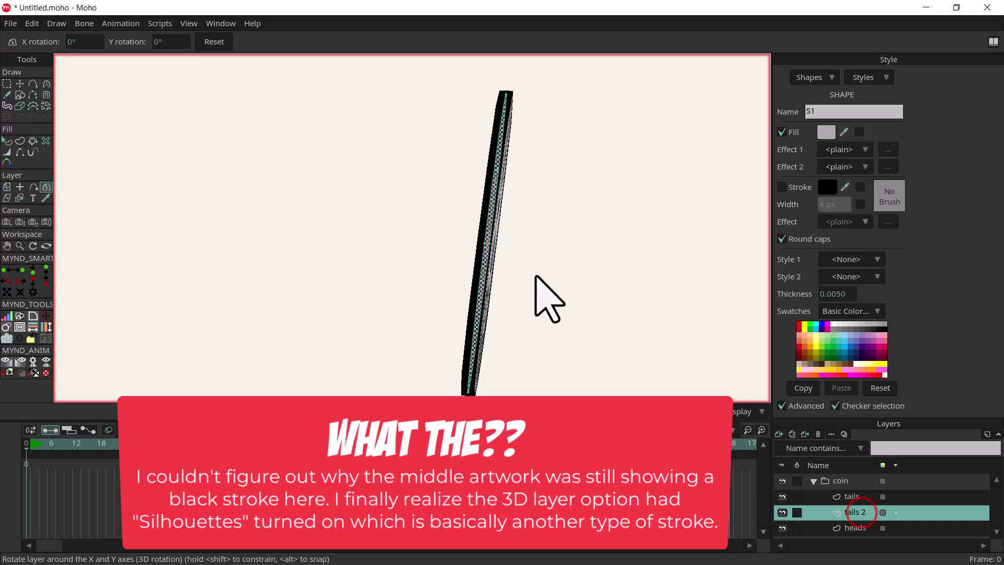
left_click(782, 186)
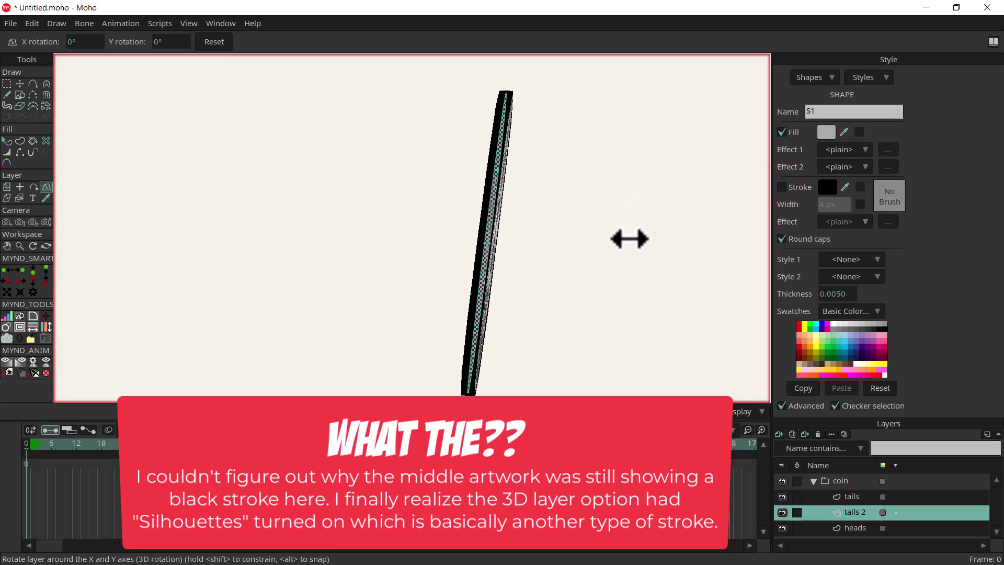
left_click_drag(578, 224, 411, 212)
left_click(838, 480)
left_click(847, 493)
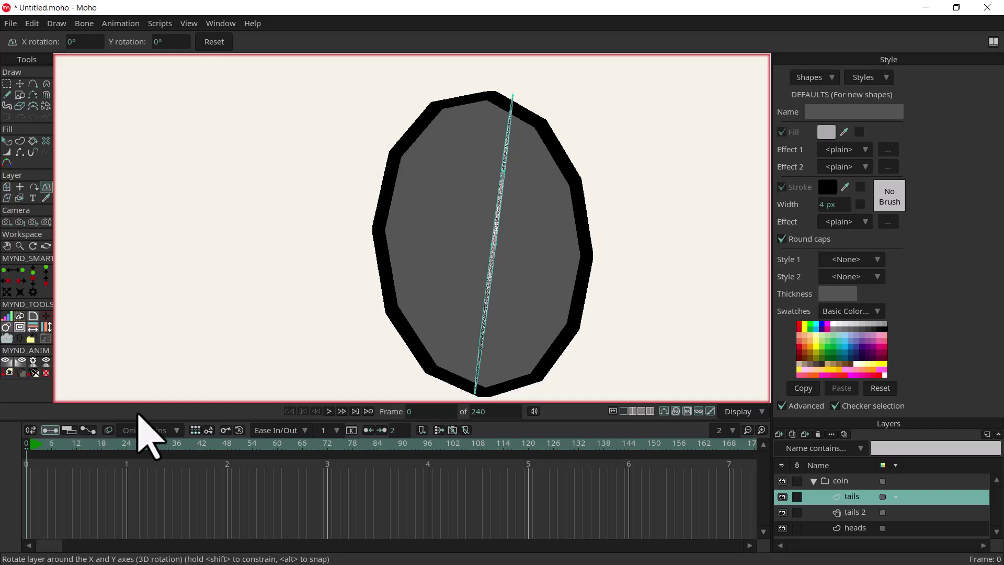
left_click(854, 495)
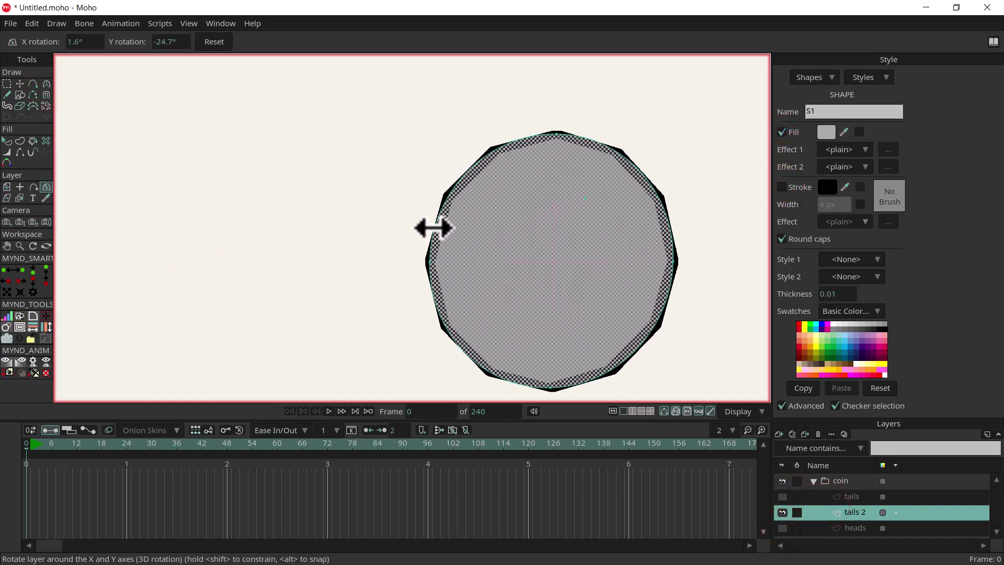
Step: Turn off Creases and Silhouettes in tails 2's 3D Options and apply the change
double_click(927, 511)
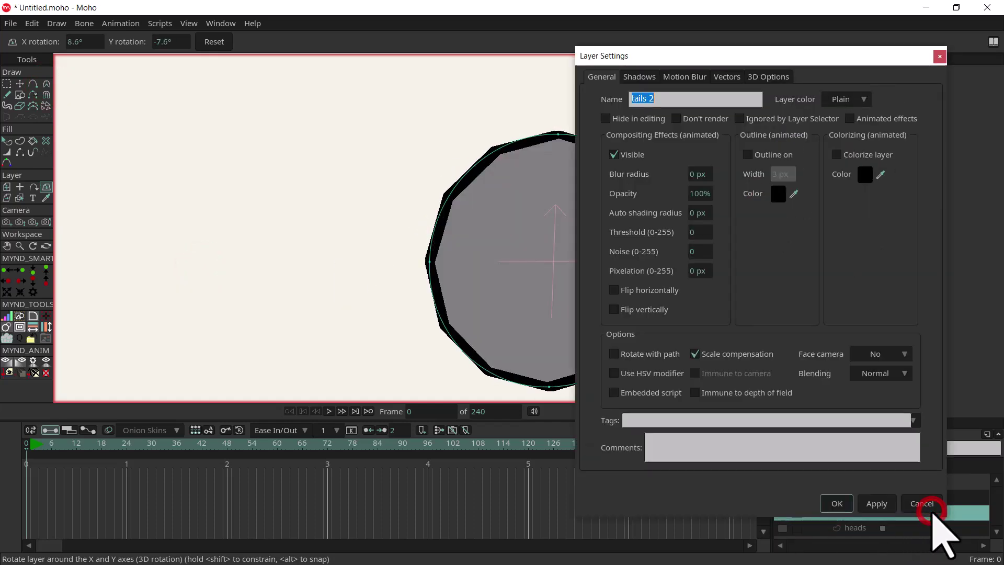
left_click(768, 77)
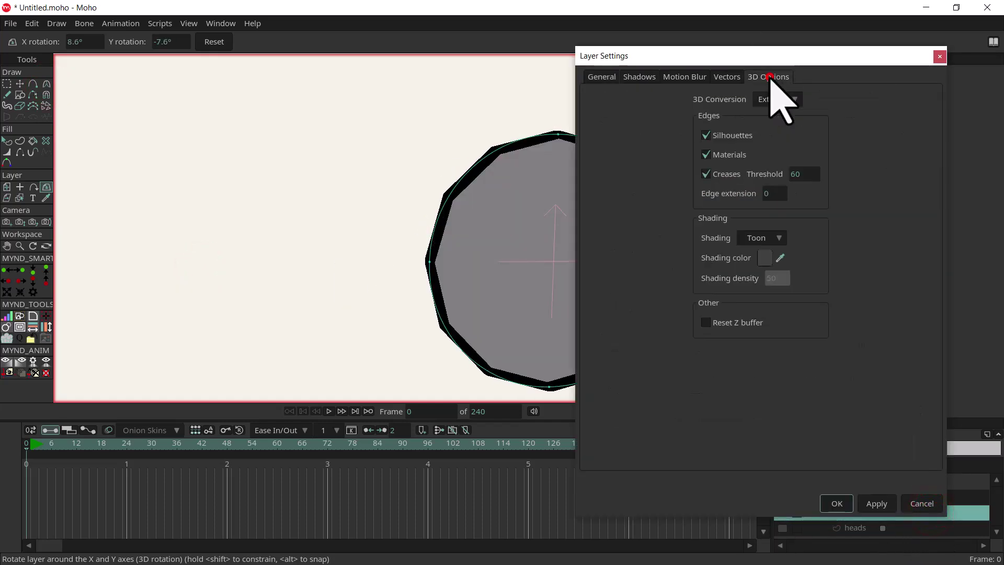
left_click(705, 174)
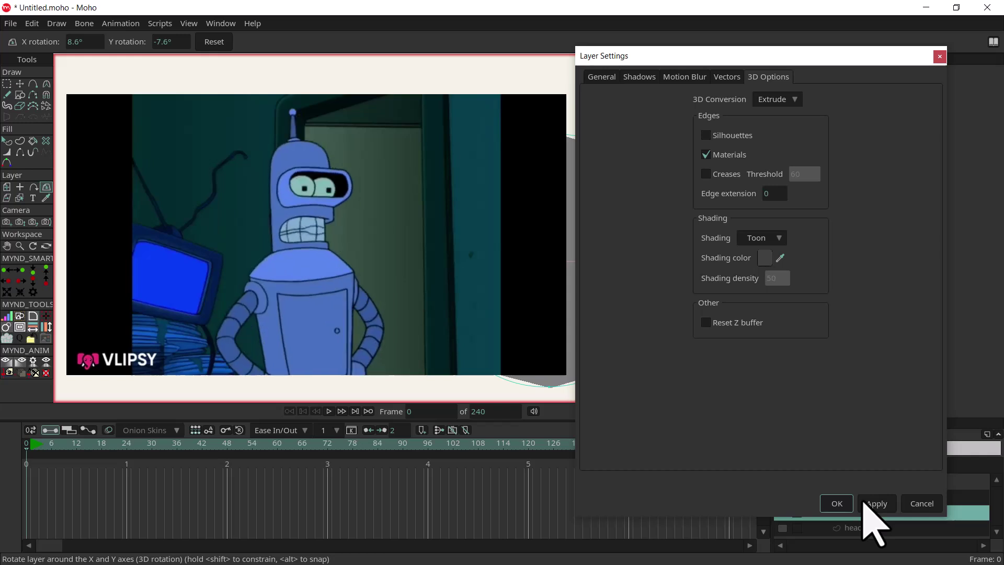
left_click(862, 501)
Step: Show the tails and heads layers again and rotate the coin folder to check its thickness
left_click(823, 501)
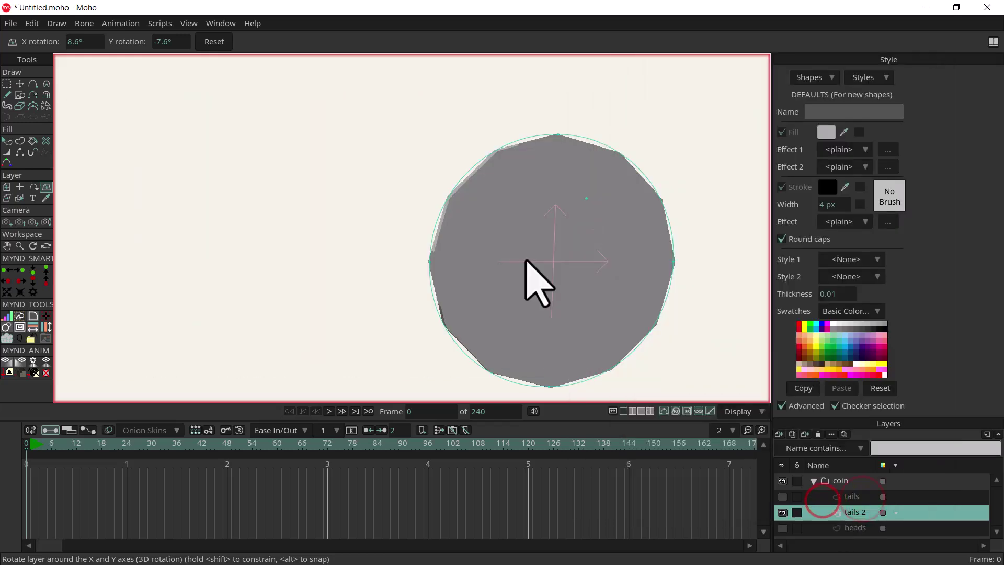
left_click(781, 497)
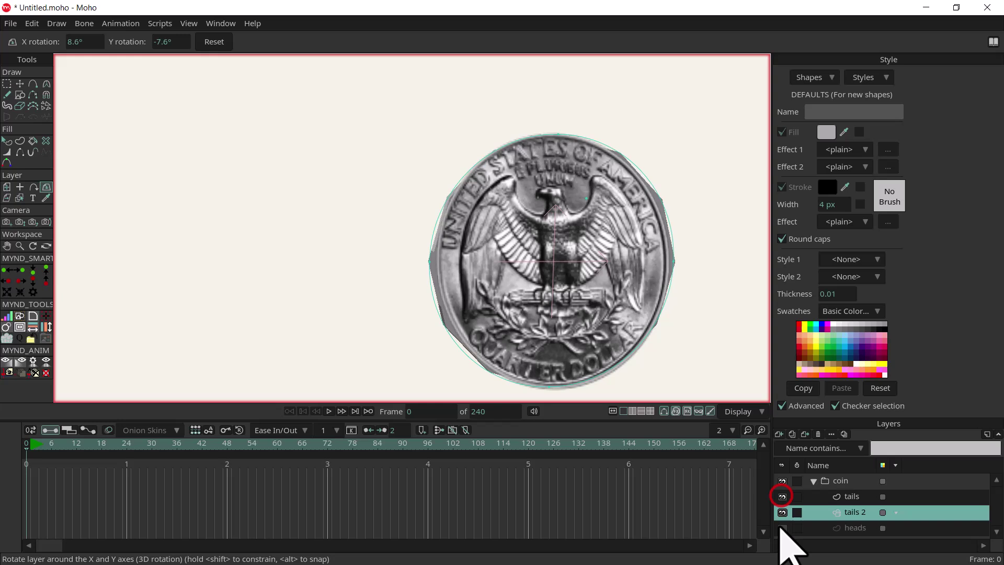
left_click(782, 527)
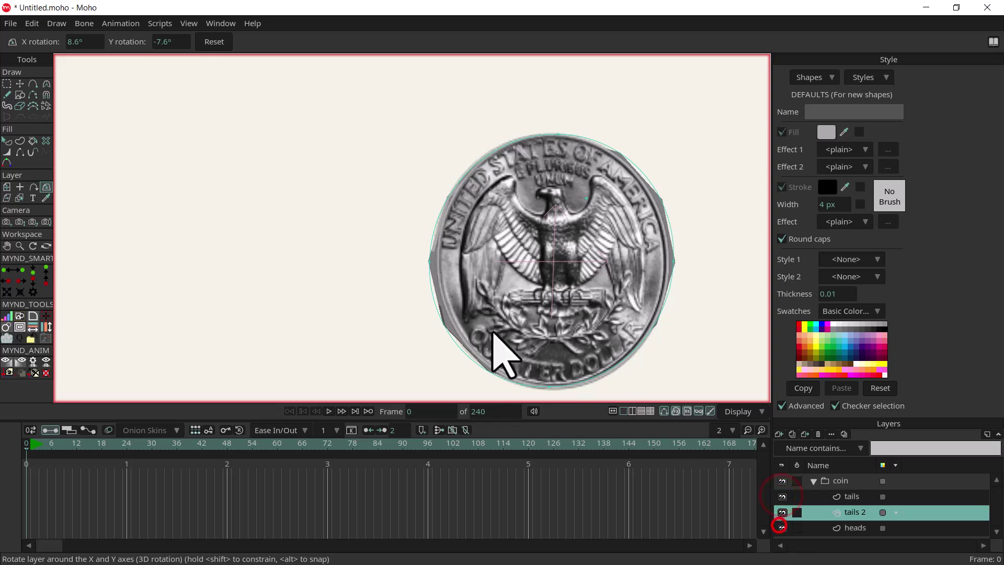
left_click(852, 479)
left_click_drag(350, 197, 639, 336)
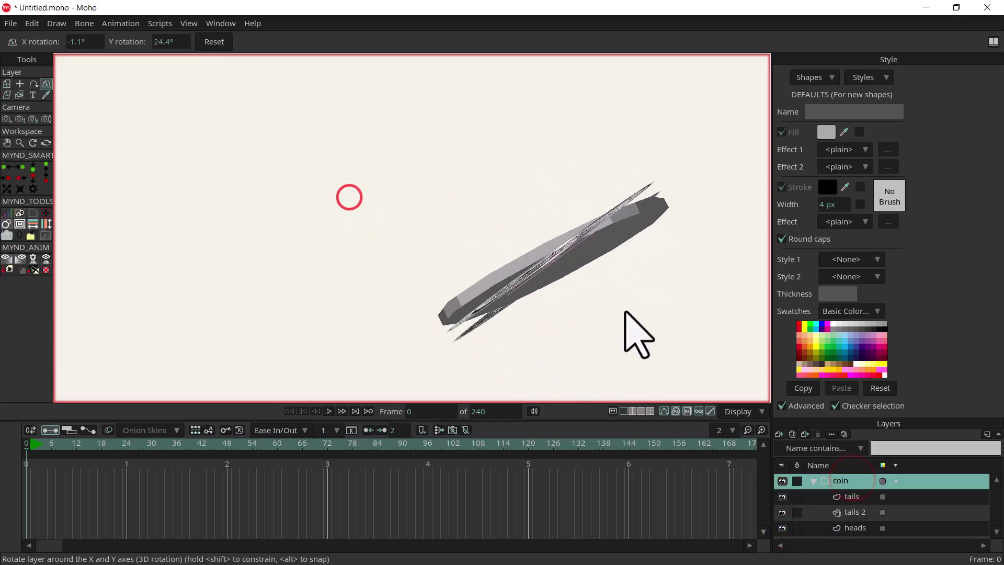
Step: Reset the coin folder's rotation, then reset the tails 2 layer's rotation to 0°
left_click(858, 494)
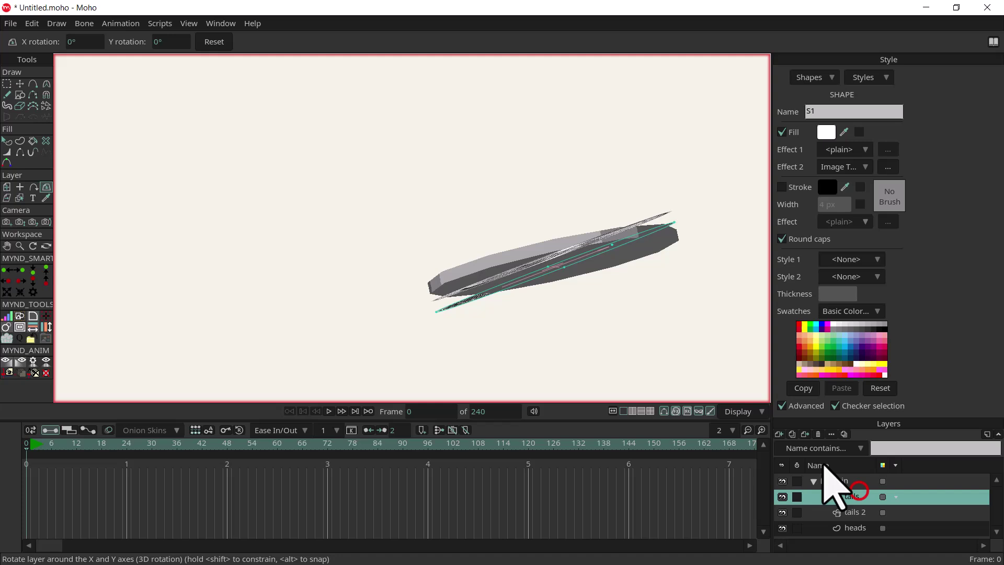
left_click(852, 527)
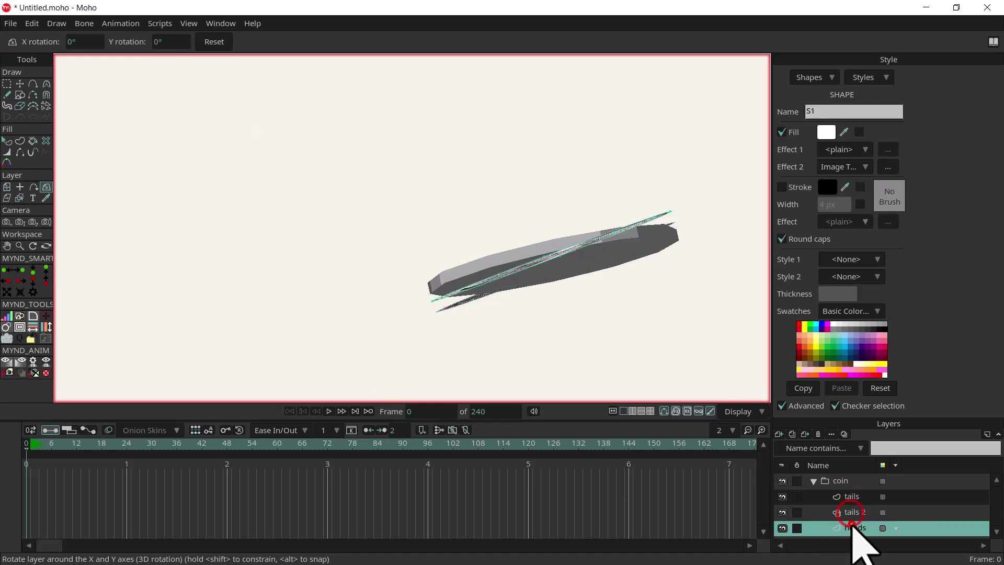
left_click(857, 512)
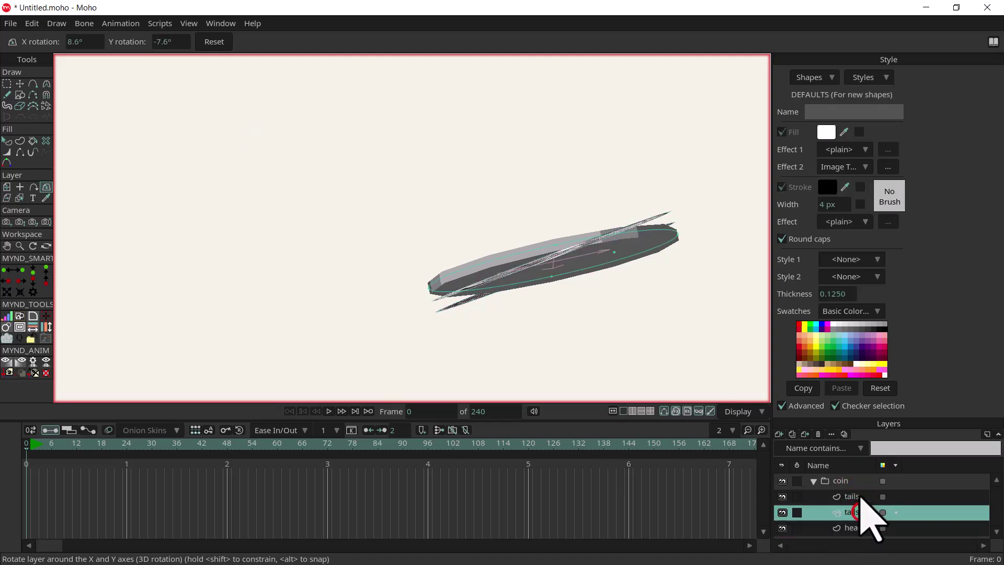
left_click(852, 494)
left_click(835, 481)
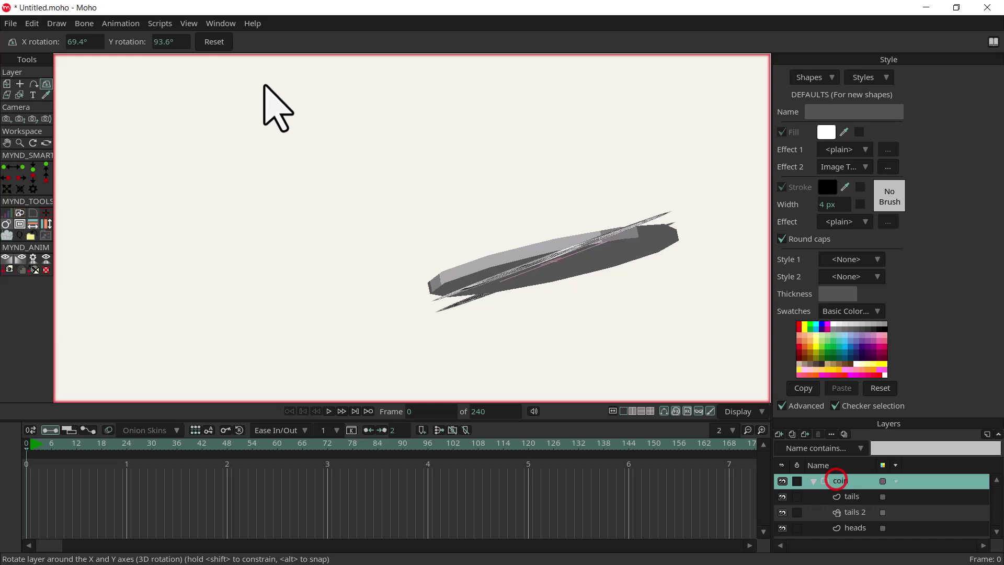
left_click(214, 42)
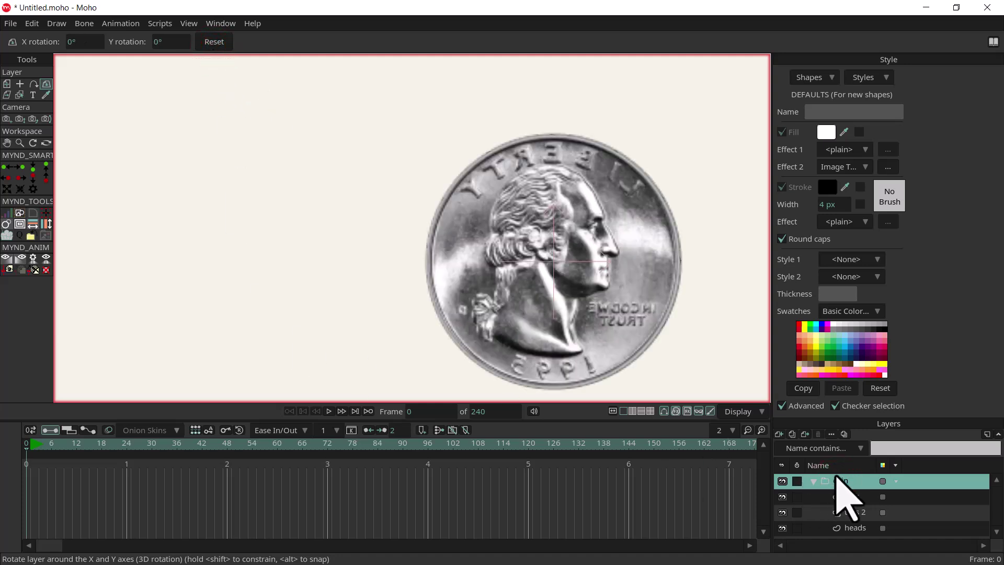
mouse_move(147, 199)
left_mouse_down()
mouse_move(294, 268)
mouse_move(495, 337)
mouse_move(500, 304)
mouse_move(480, 174)
mouse_move(540, 180)
mouse_move(517, 203)
mouse_move(515, 193)
mouse_move(526, 197)
left_mouse_up()
left_click(849, 513)
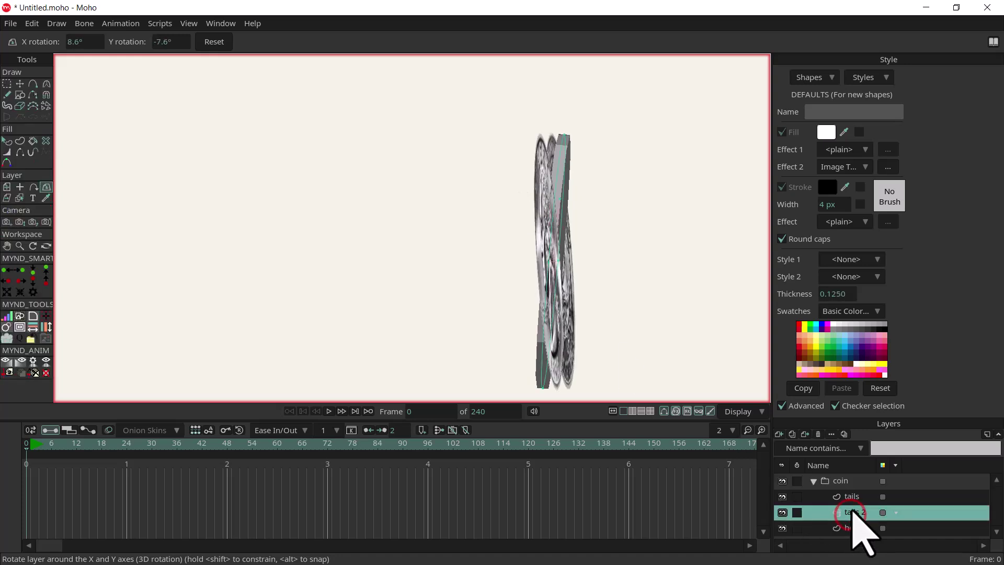
left_click(226, 41)
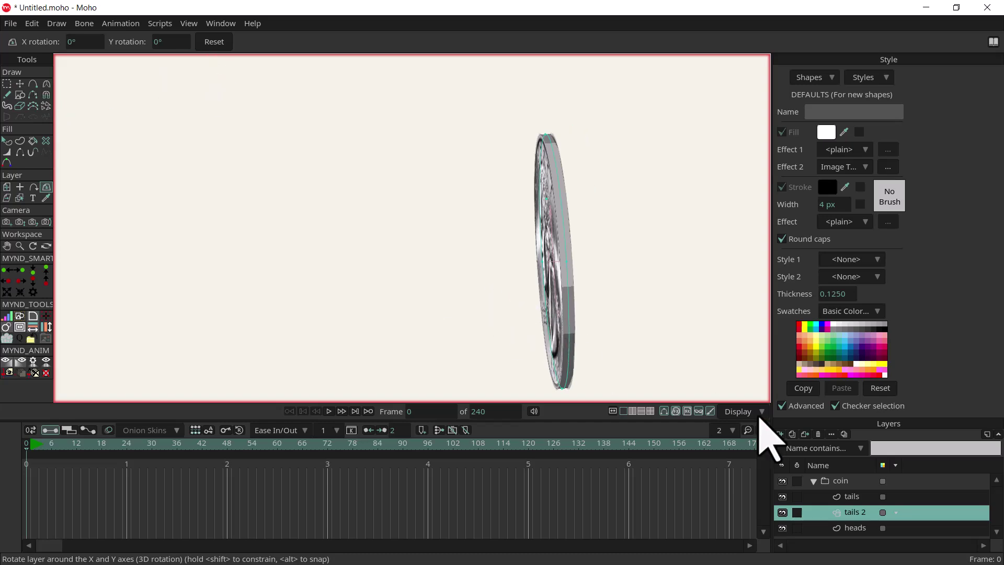
Step: Spin the coin folder to inspect both faces, then reset it to face front
left_click(840, 476)
left_click_drag(455, 309, 474, 317)
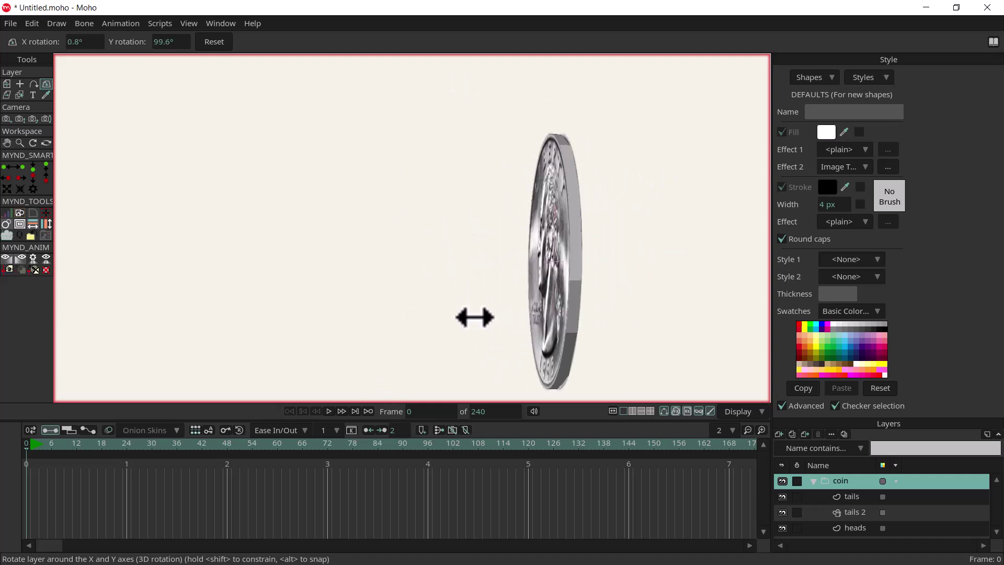
left_click_drag(455, 285, 518, 344)
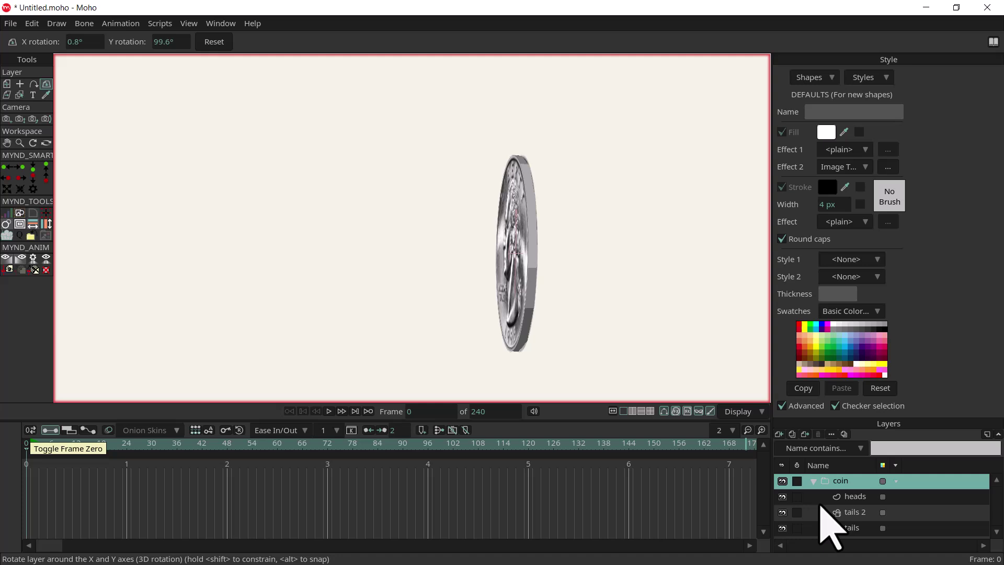
left_click_drag(224, 291, 298, 336)
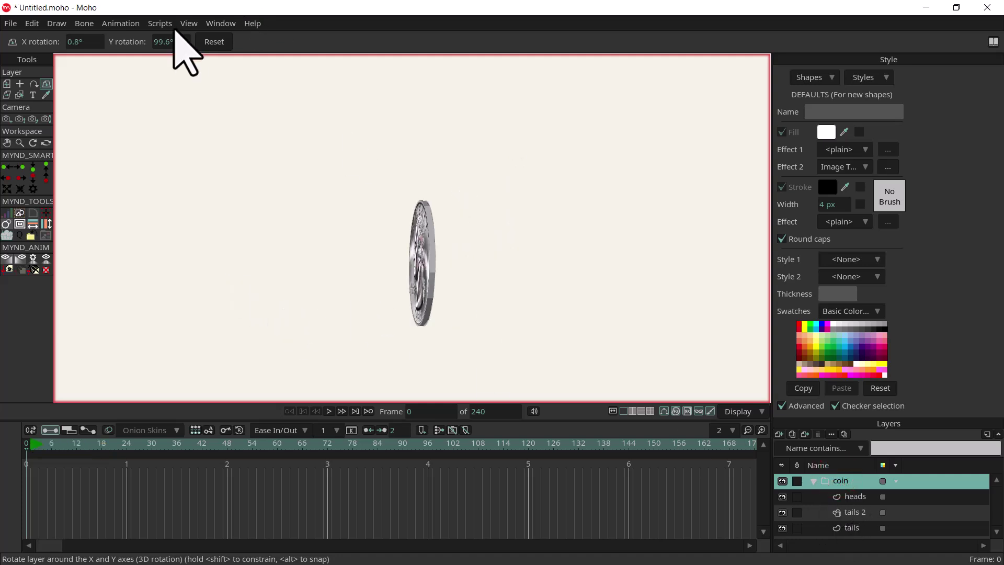
left_click(211, 43)
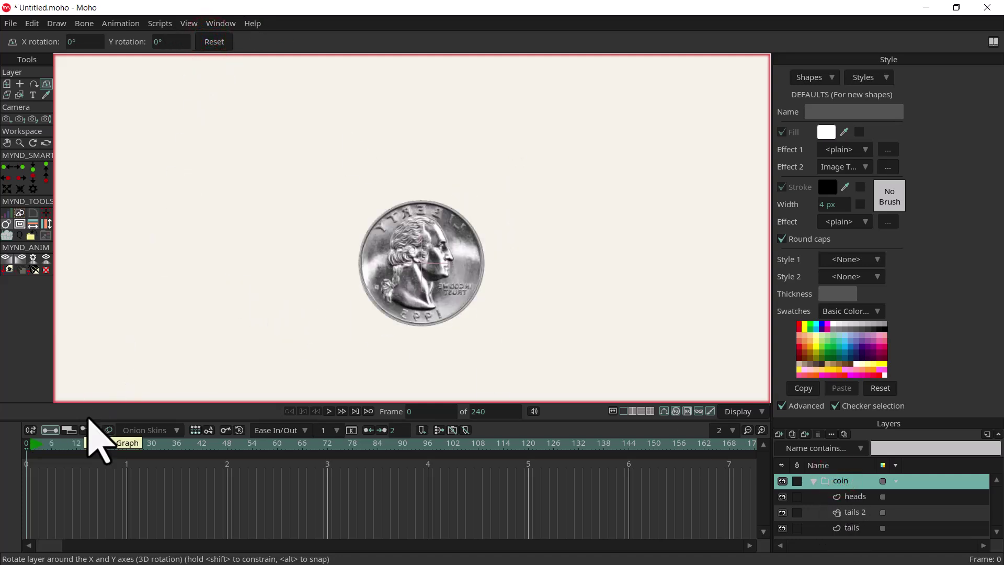
Step: Set the timeline to frame 1
left_click(23, 444)
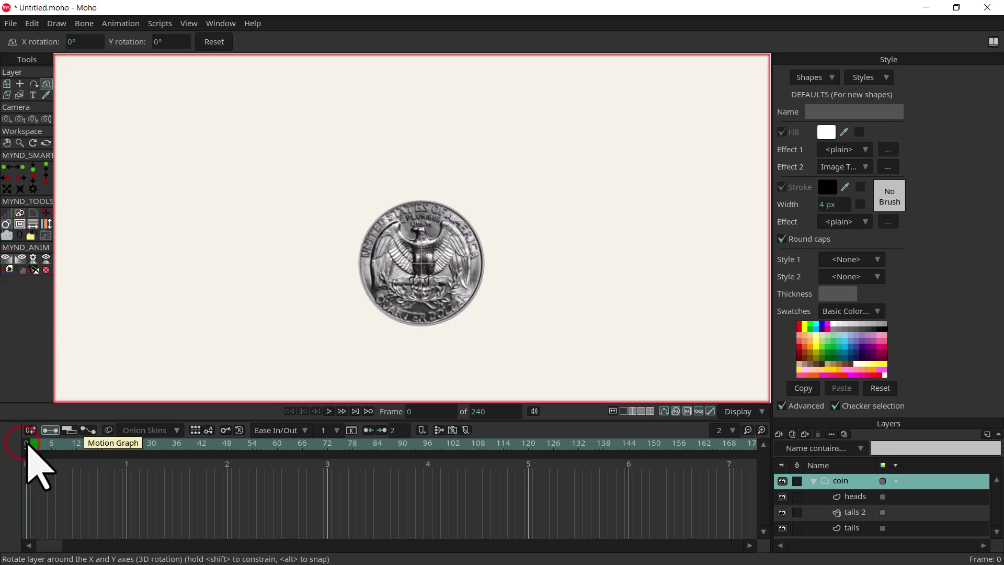
left_click(29, 448)
left_click(23, 466)
left_click(32, 462)
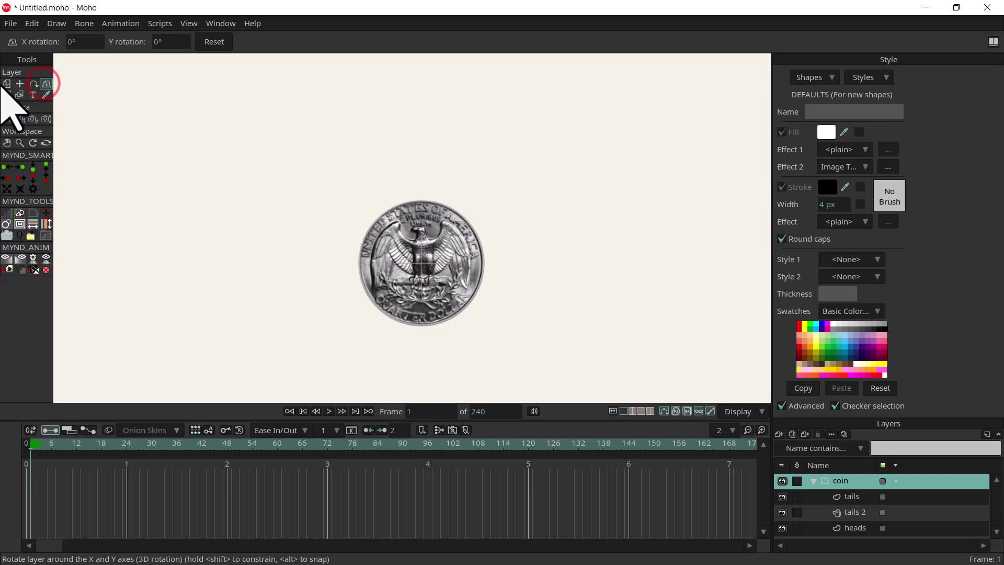
Step: Key the coin folder's Y rotation at 0° on frame 1
left_click(7, 84)
left_click(28, 443)
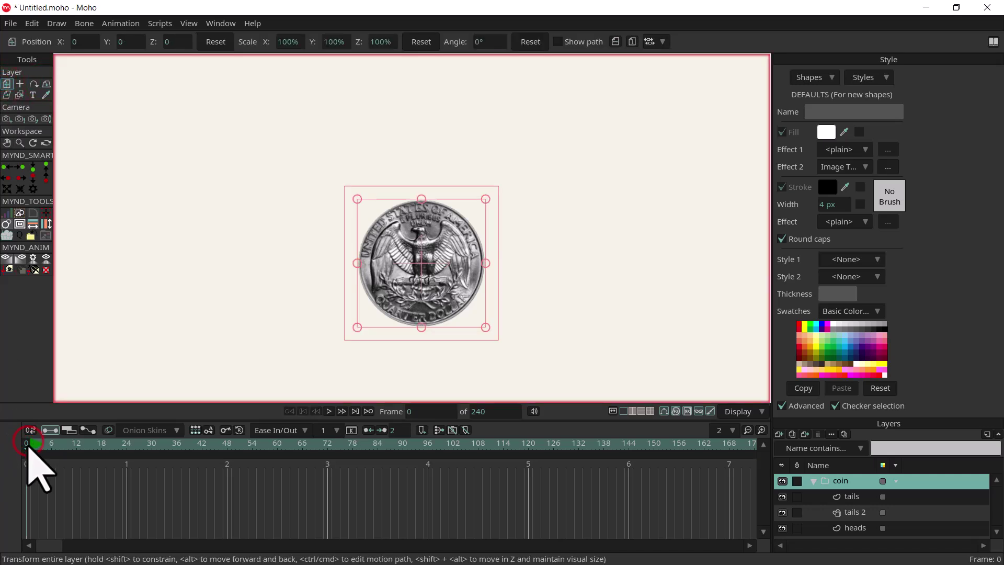
left_click(29, 445)
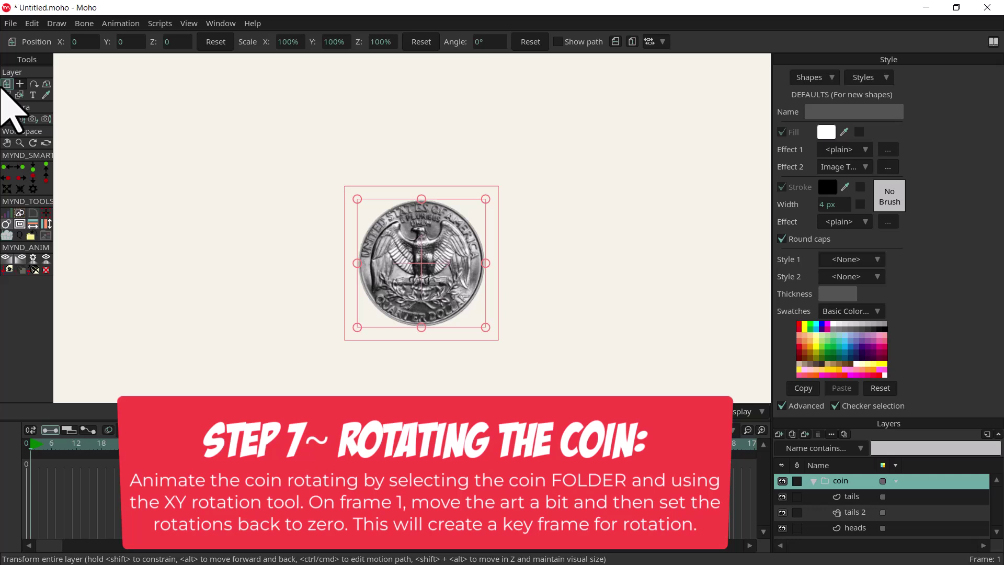
left_click(51, 88)
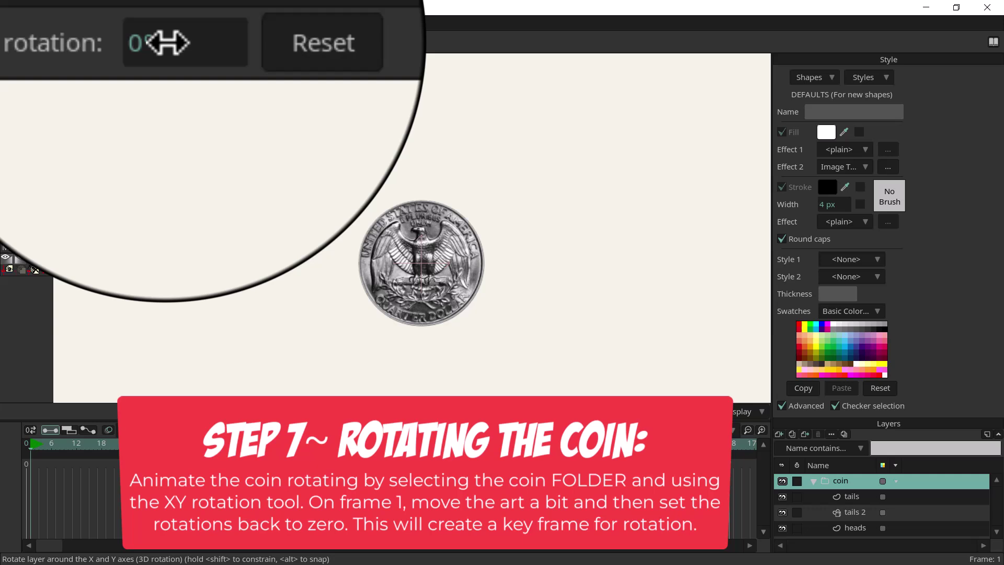
left_click_drag(174, 41, 398, 128)
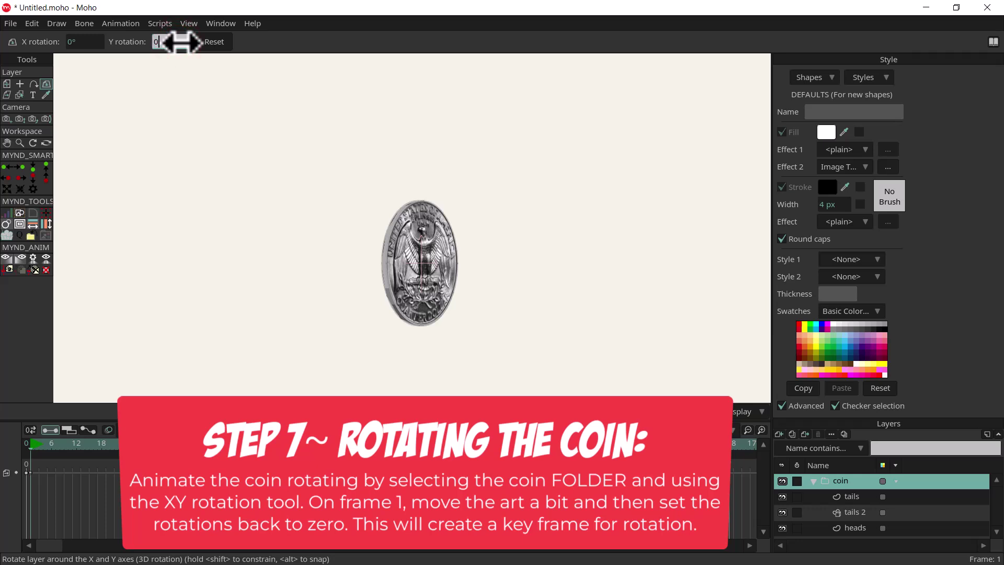
key("Return")
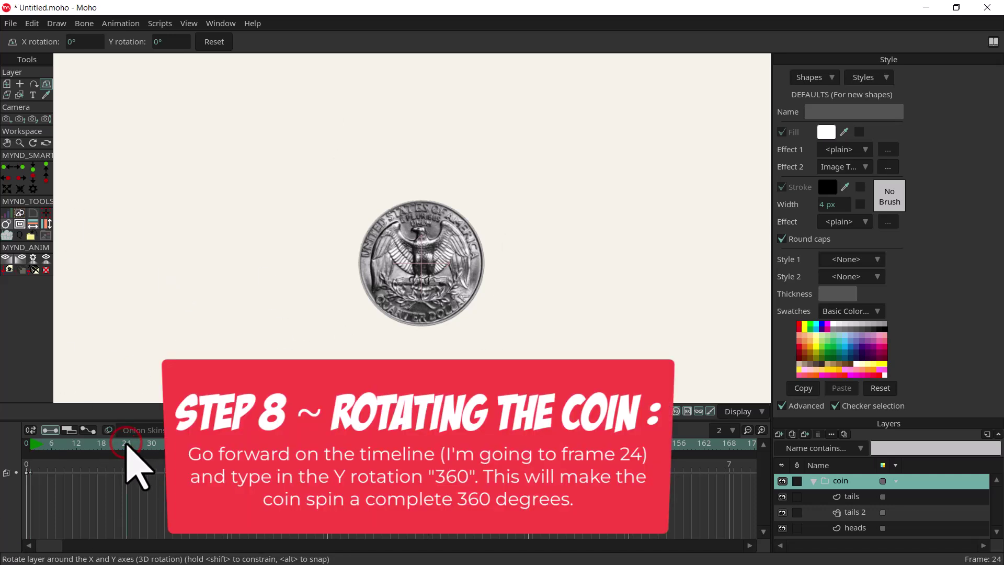
Step: Key a Y rotation of 360° at frame 24 and preview the spin
left_click(161, 42)
type("3")
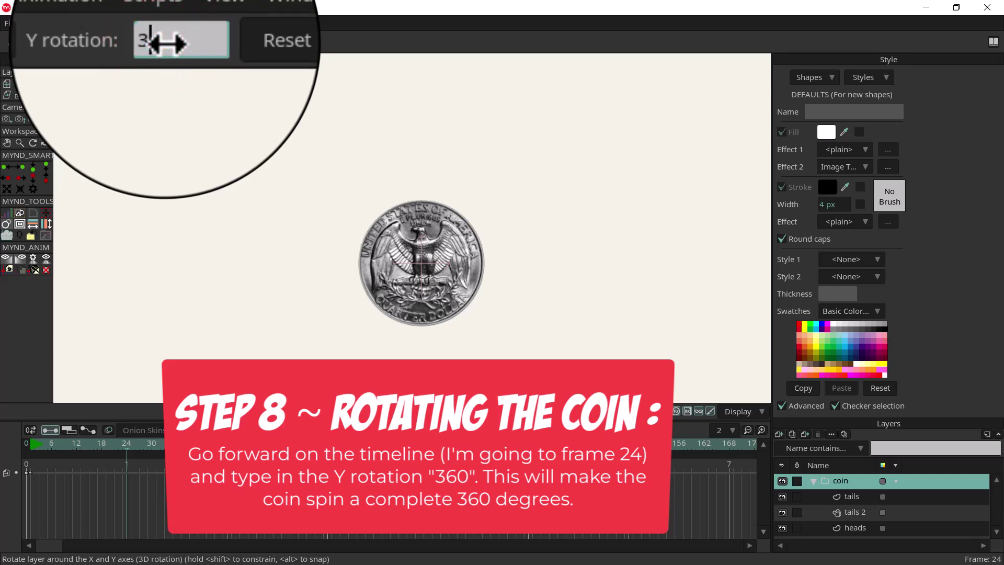
type("60")
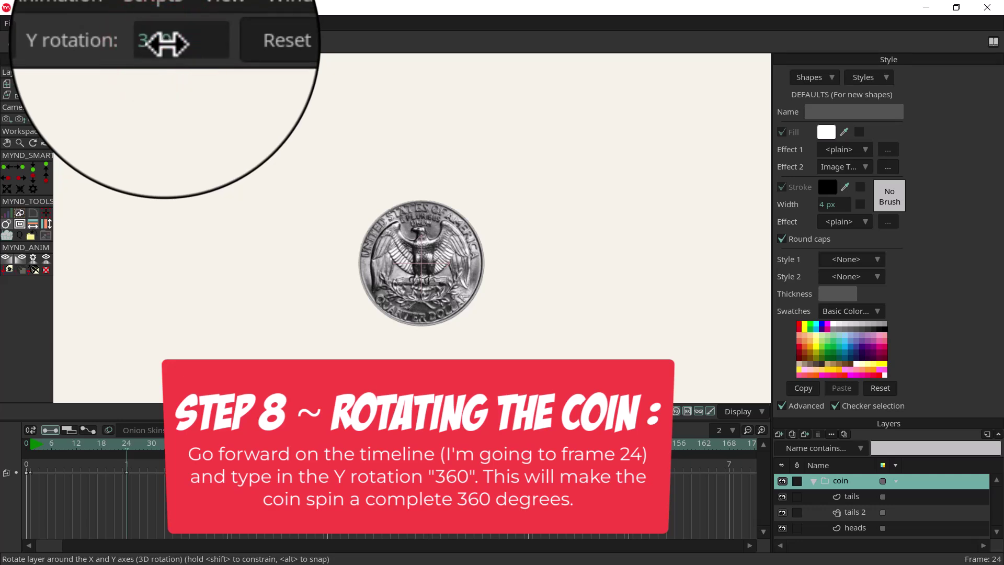
key("Return")
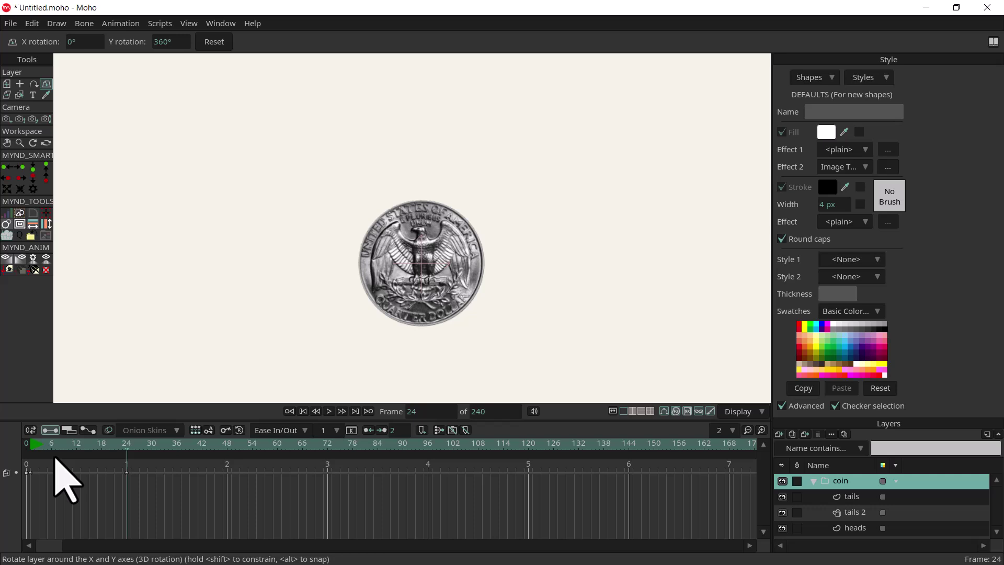
left_click_drag(30, 447, 122, 442)
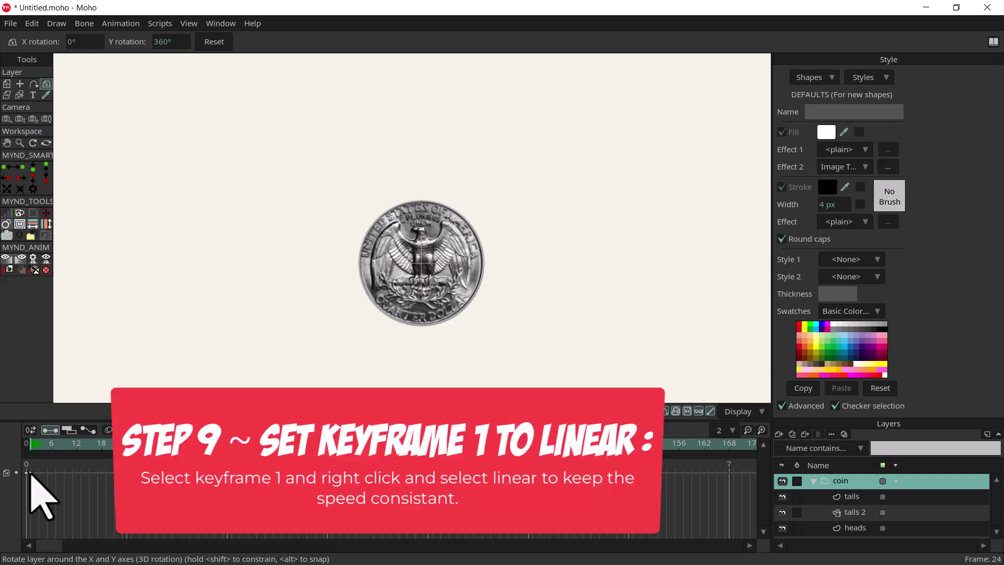
Step: Set the first rotation keyframe to Linear and the second keyframe to Cycle
right_click(30, 474)
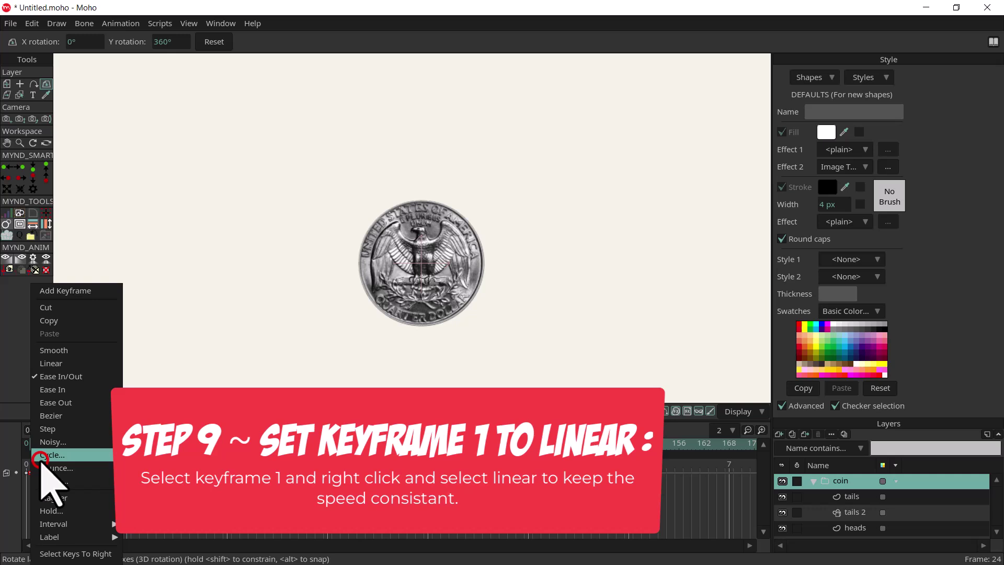
left_click(63, 363)
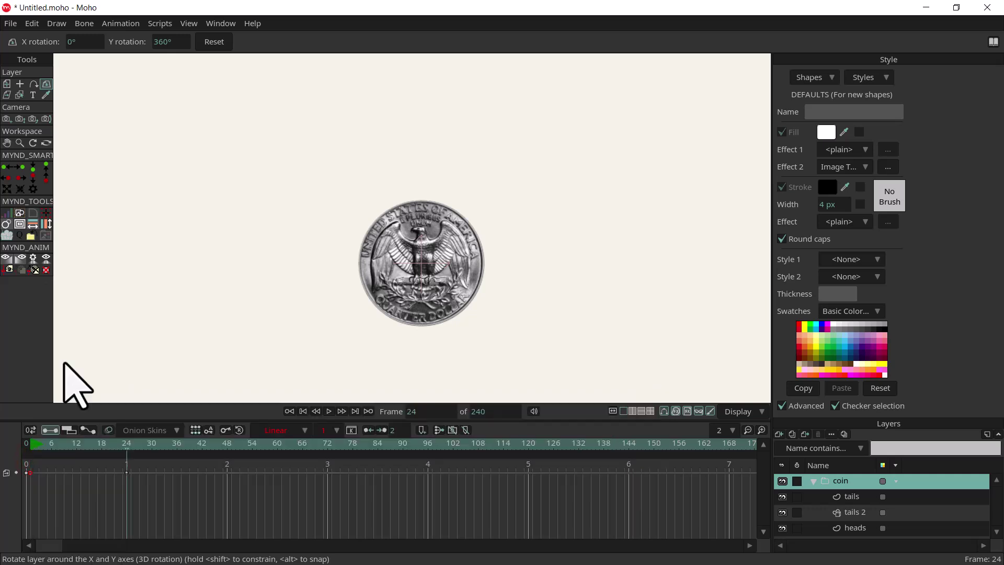
right_click(126, 473)
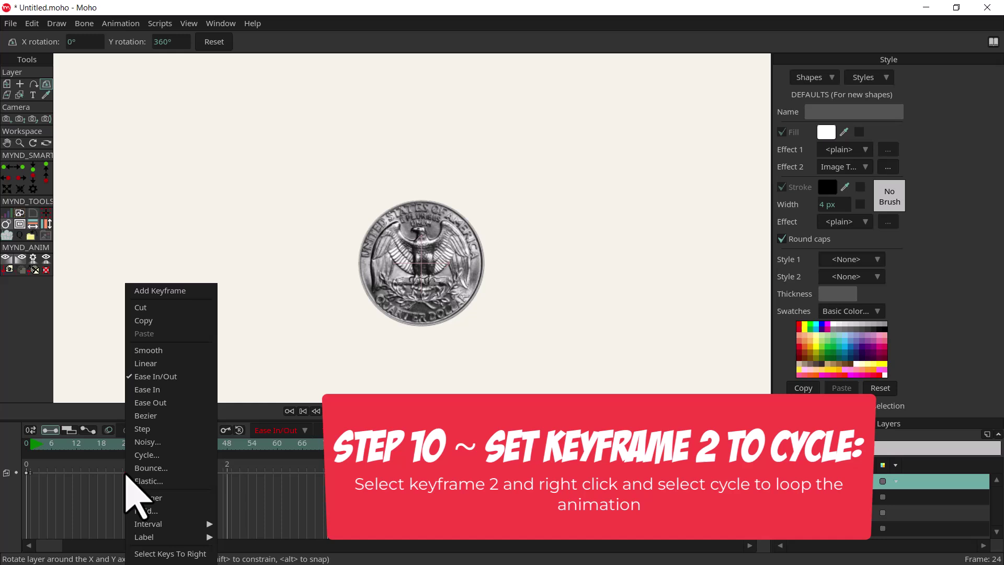
left_click(144, 455)
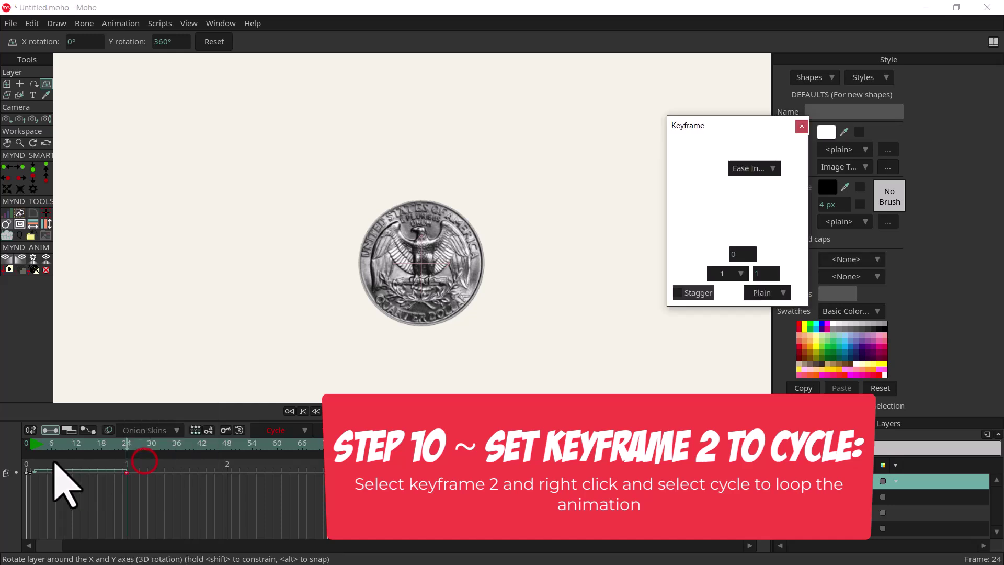
Step: Preview the loop, then try the cycle keyframe at frame 9 for a faster spin
key("space")
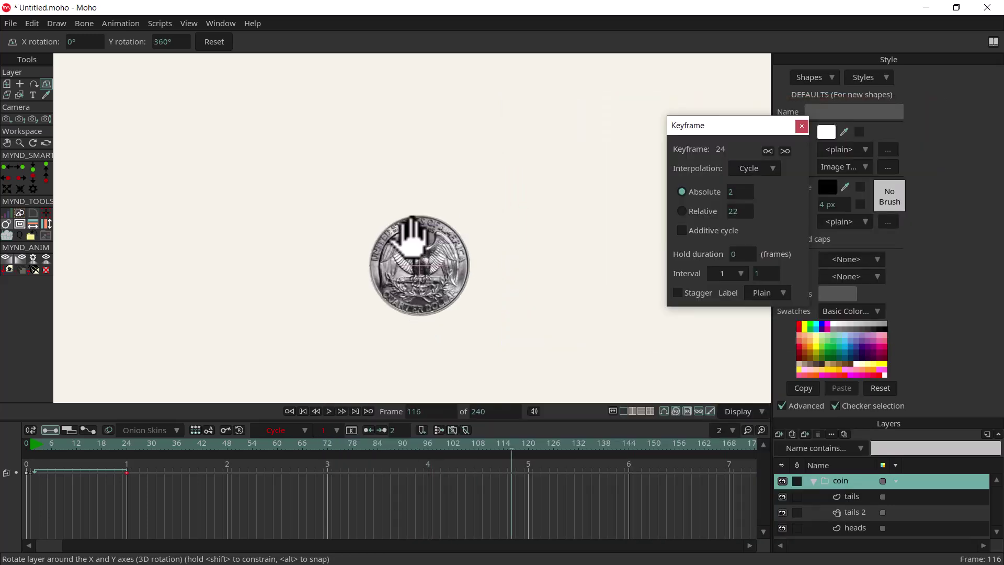
left_click(128, 468)
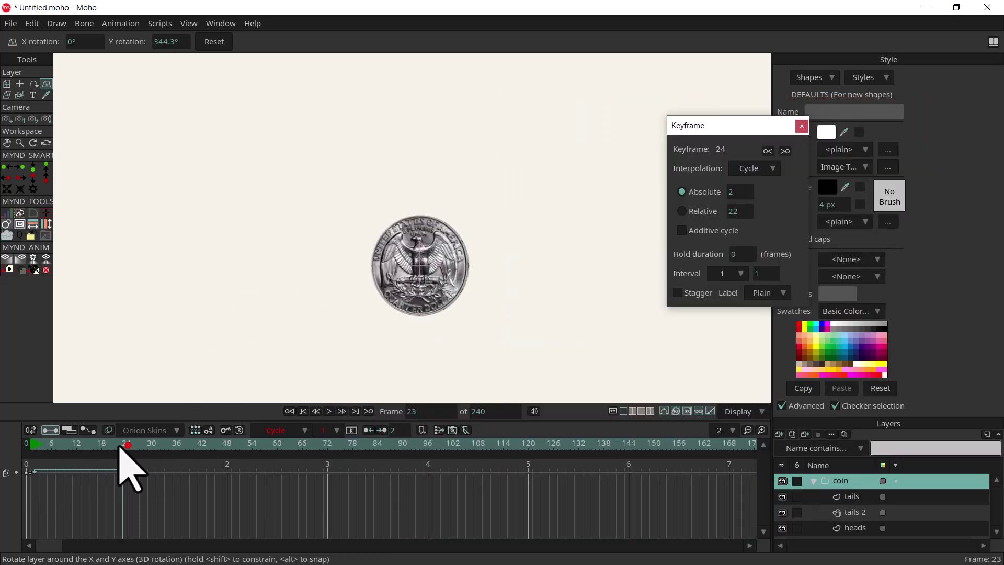
left_click(33, 444)
left_click_drag(740, 131, 678, 96)
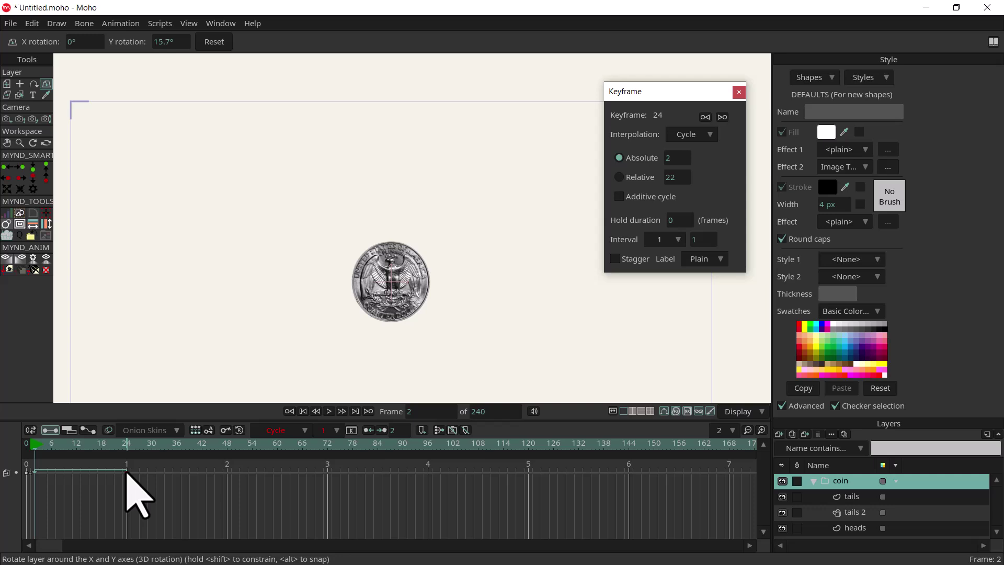
left_click_drag(127, 472, 64, 470)
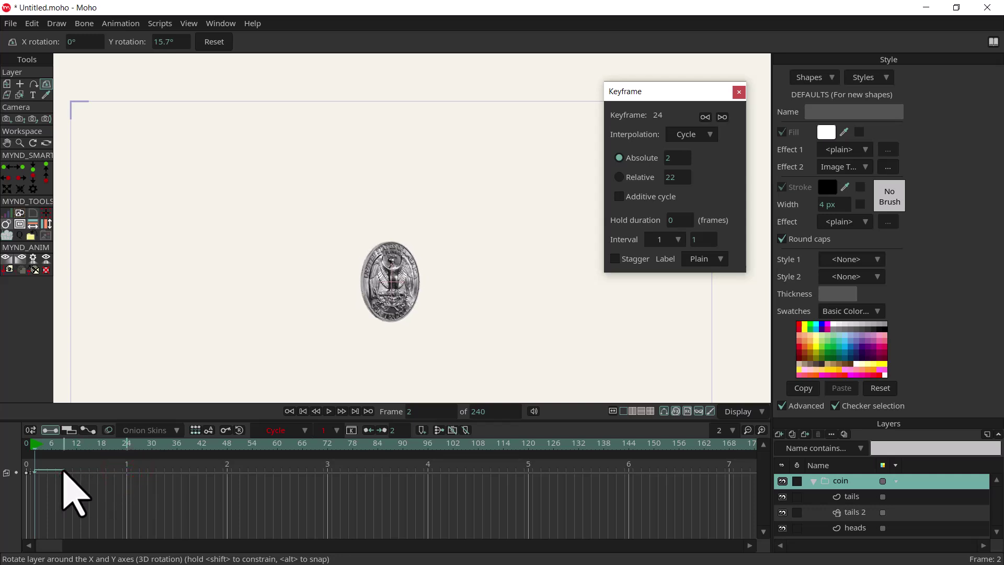
key("space")
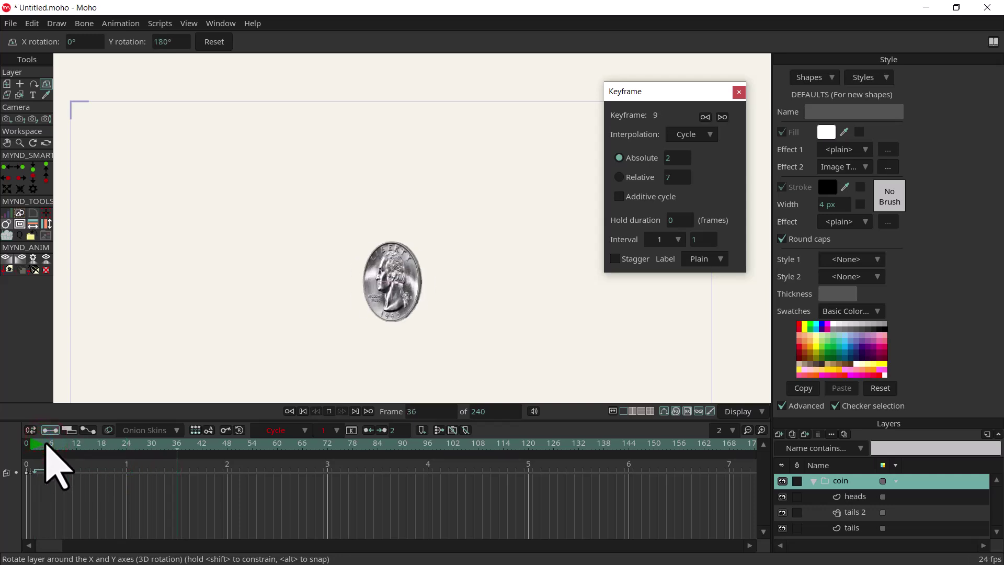
key("space")
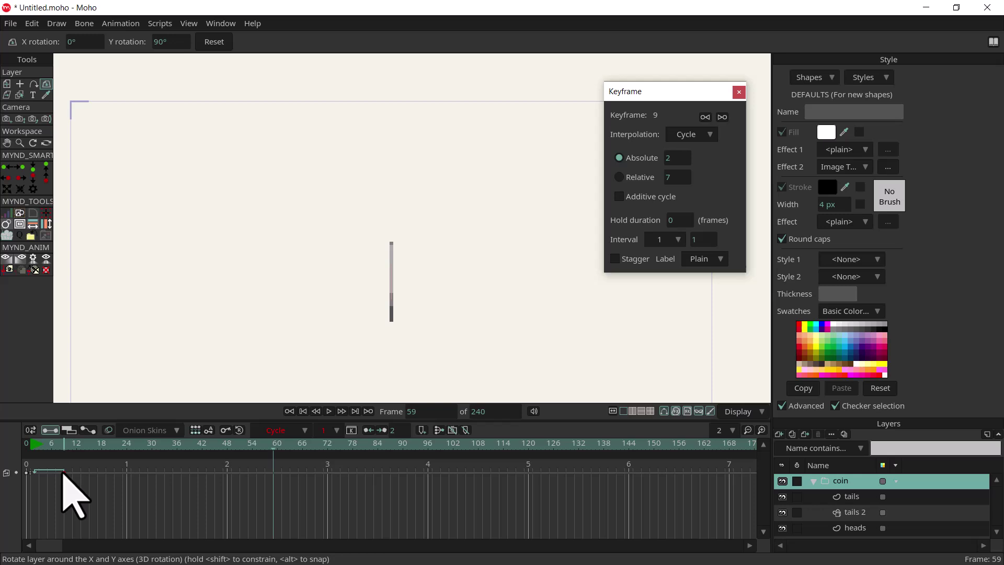
Step: Test the cycle keyframe at frame 81, then settle it at frame 18
left_click_drag(63, 472, 365, 472)
key("space")
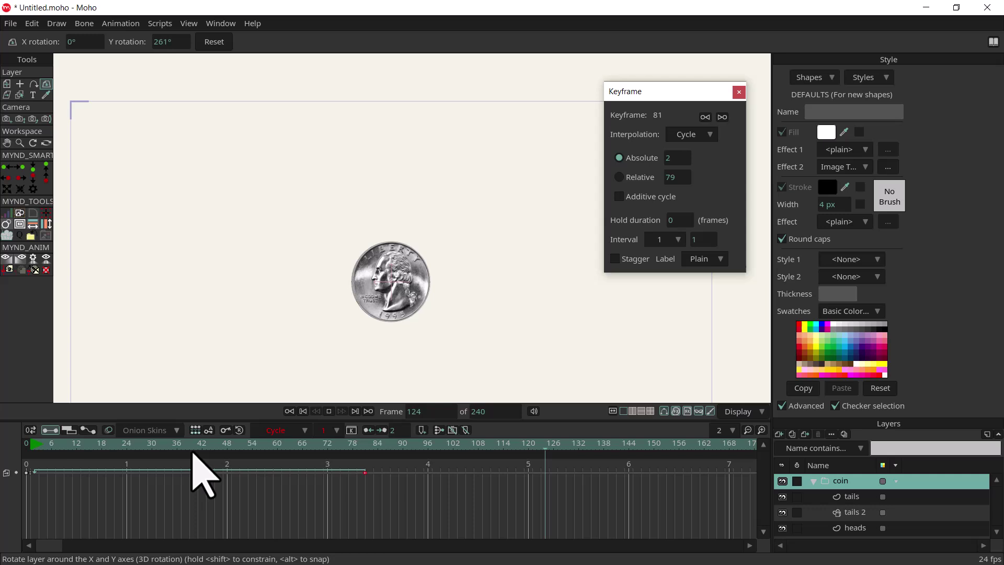
key("space")
left_click_drag(365, 474, 102, 471)
left_click_drag(49, 439, 31, 444)
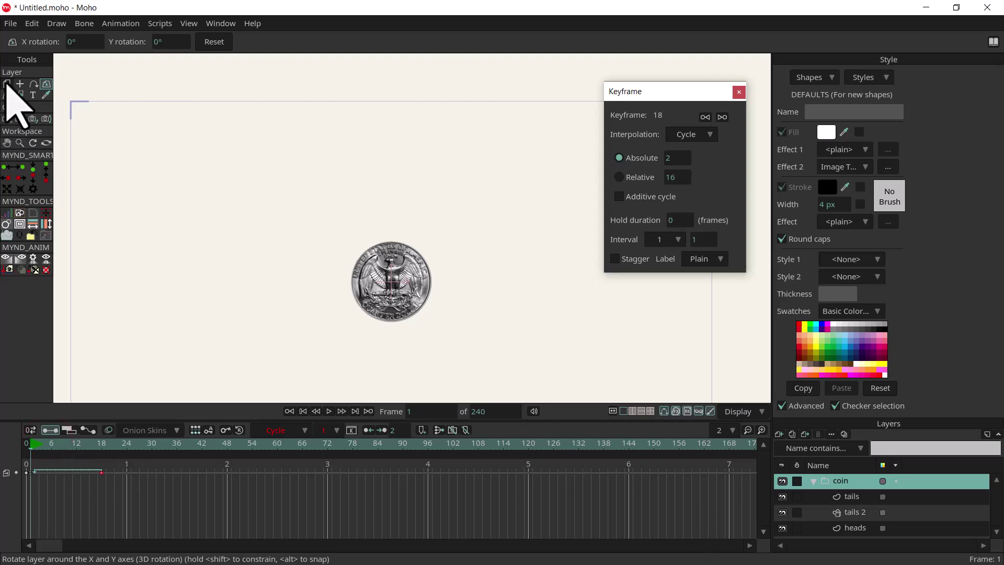
Step: With Transform Layer, move the coin folder from stage left to right at frame 48
left_click(6, 83)
scroll(525, 277, "down", 2)
left_click_drag(426, 290, 178, 303)
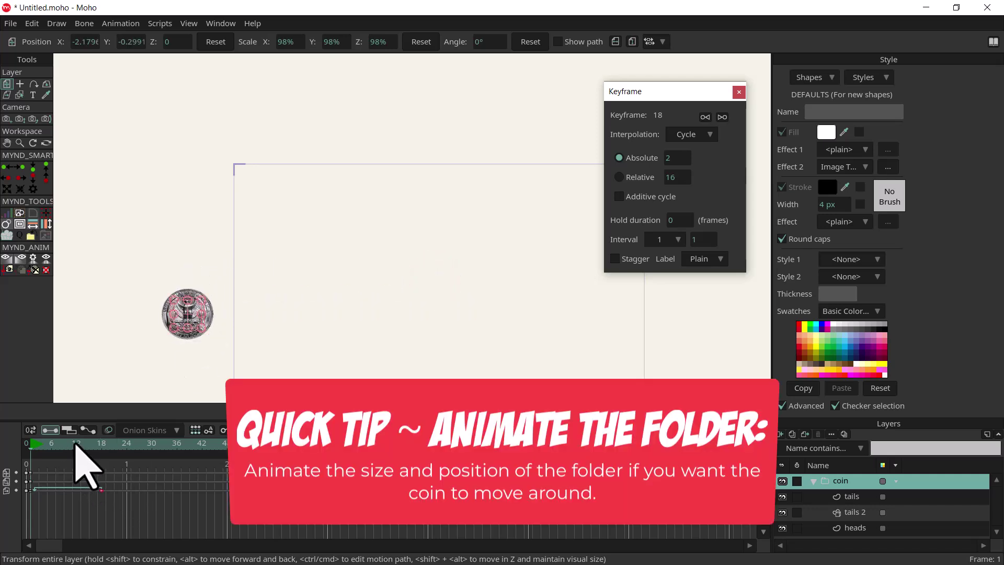
left_click(115, 436)
left_click(224, 442)
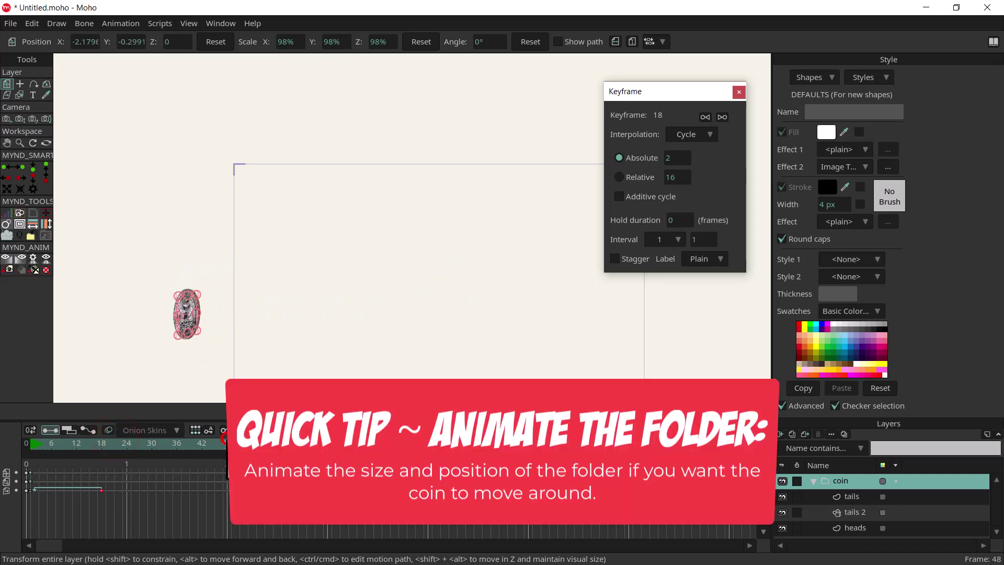
left_click_drag(189, 317, 684, 330)
Step: Make the frame-0 position keyframe Linear and play back the motion
left_click(39, 444)
key("space")
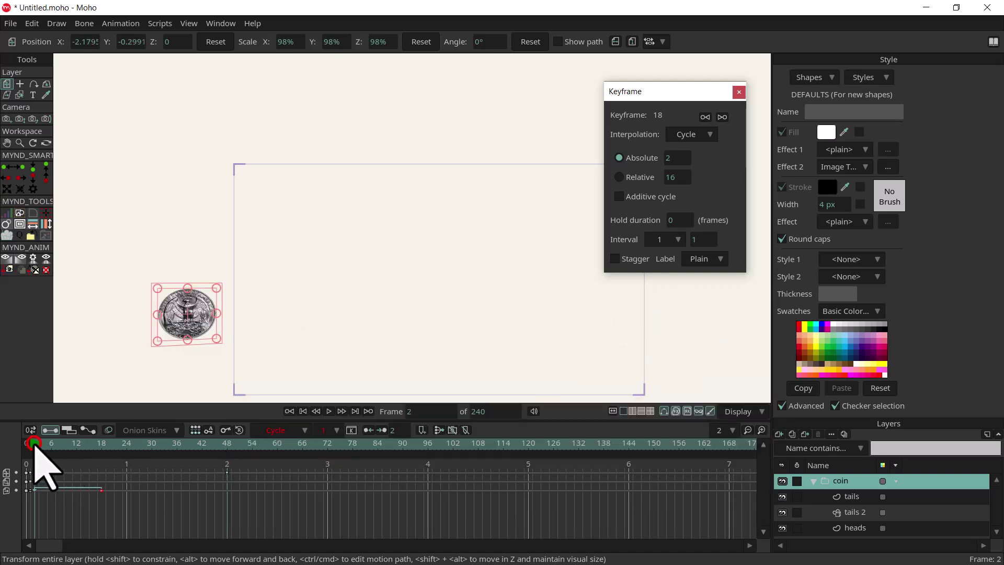
key("space")
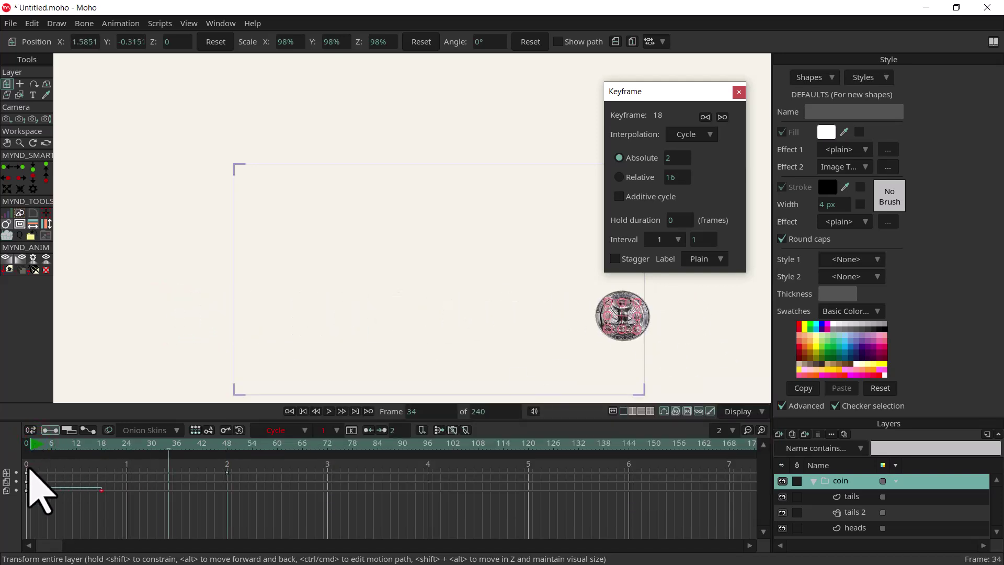
left_click(29, 481)
right_click(29, 481)
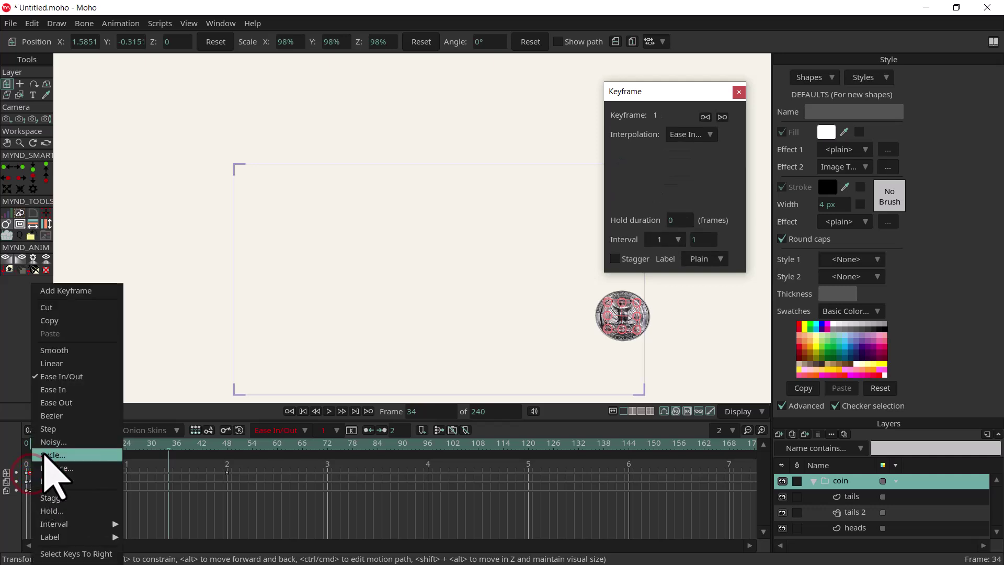
left_click(57, 363)
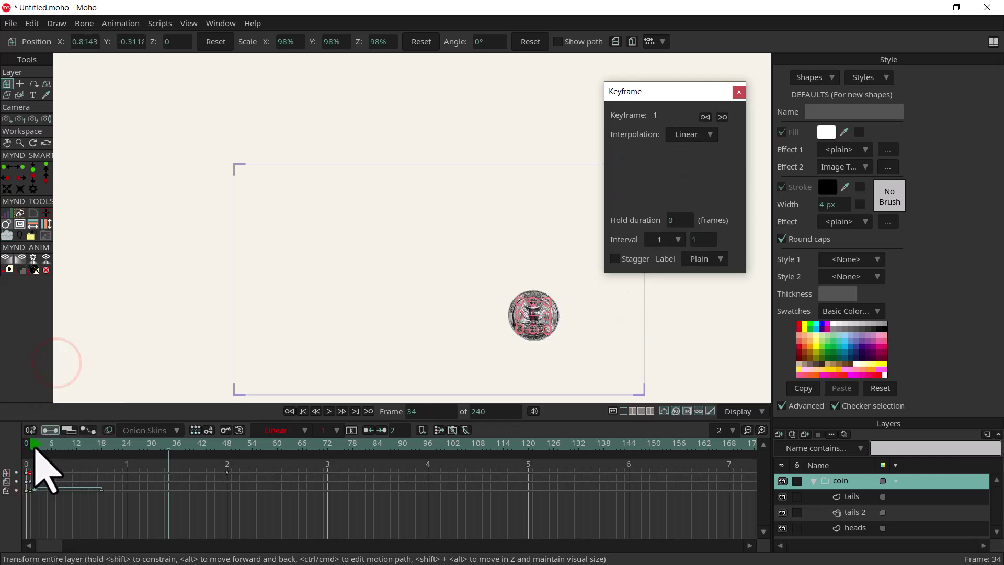
left_click(32, 444)
key("space")
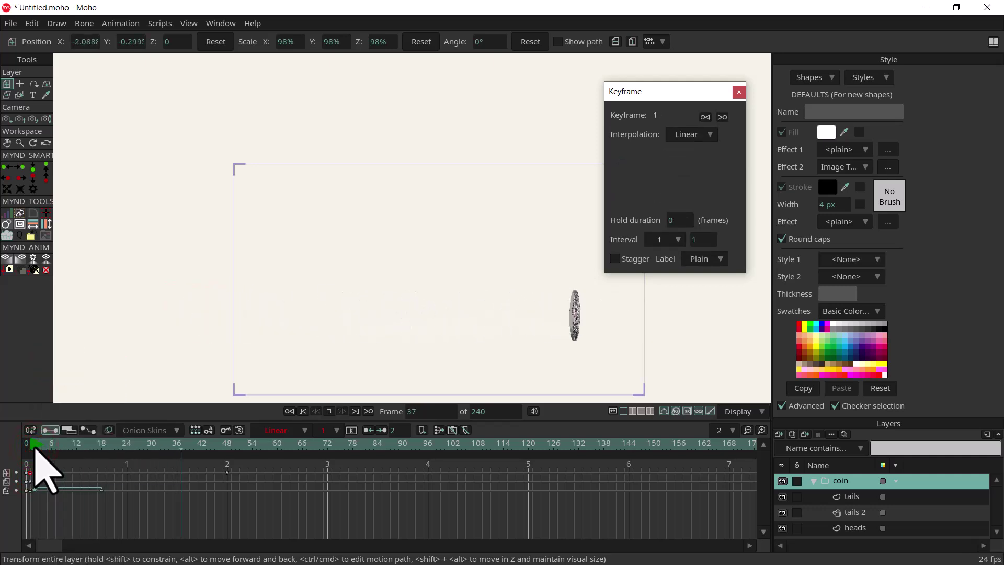
Step: Move the end position keyframe from frame 48 to frame 149 for slower travel
left_click(226, 473)
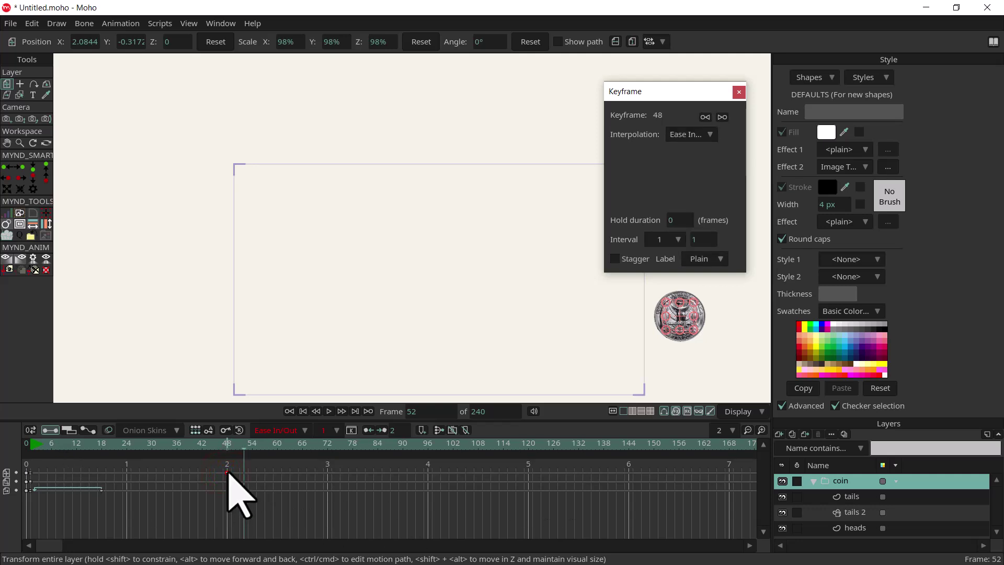
left_click_drag(226, 472, 649, 473)
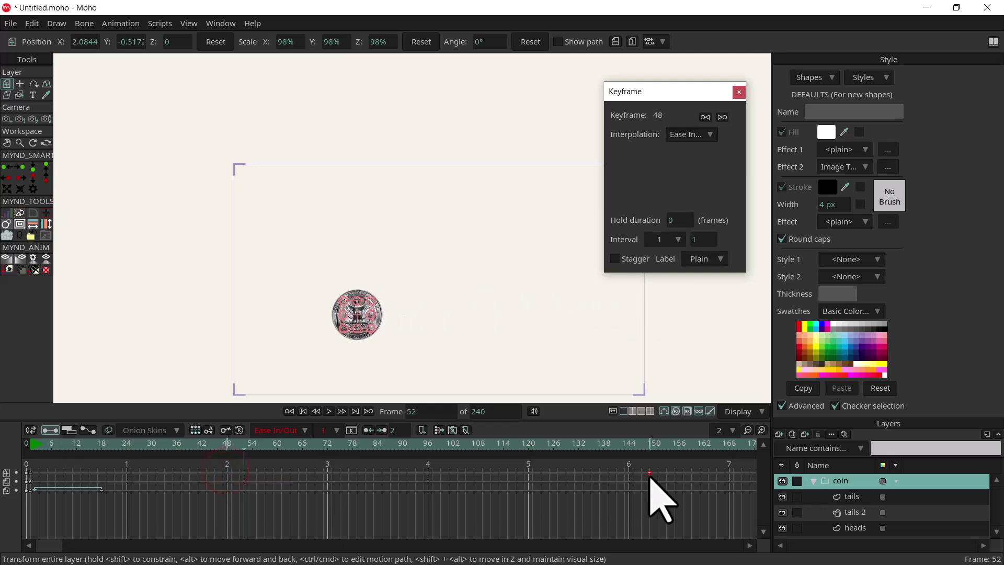
left_click(34, 446)
key("space")
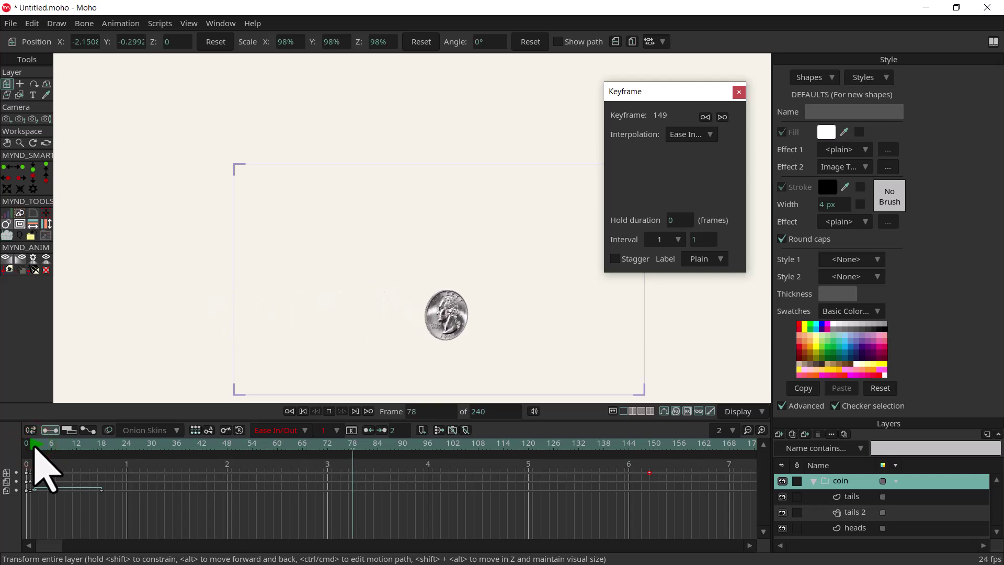
key("space")
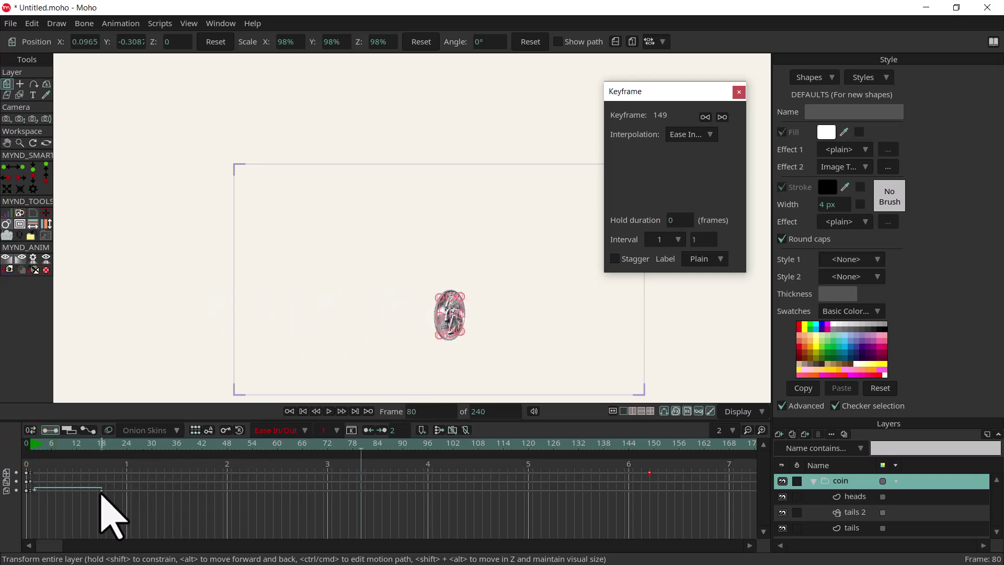
Step: Move the spin cycle keyframe from frame 18 to frame 7 and play the result
left_click_drag(101, 490, 55, 490)
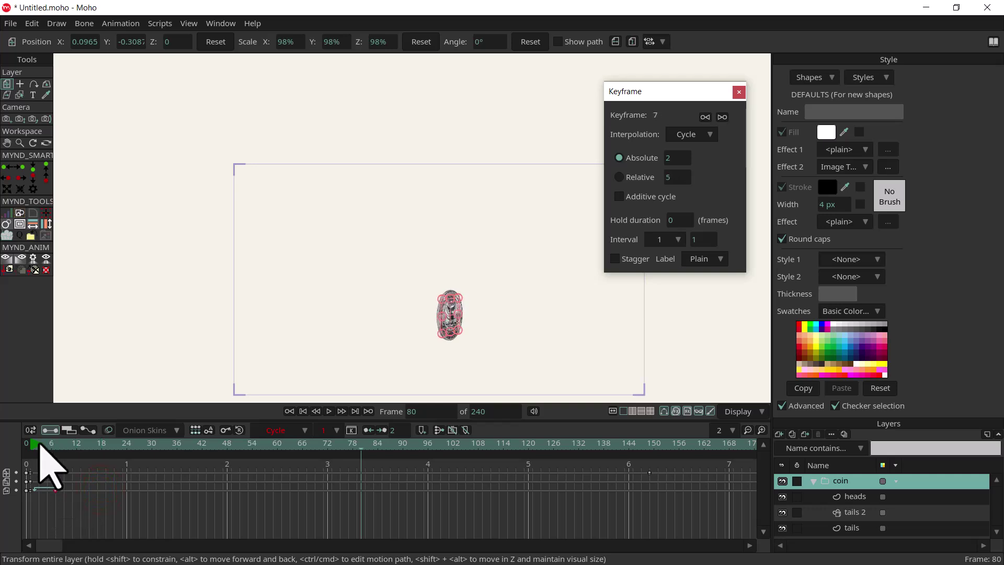
left_click(33, 443)
key("space")
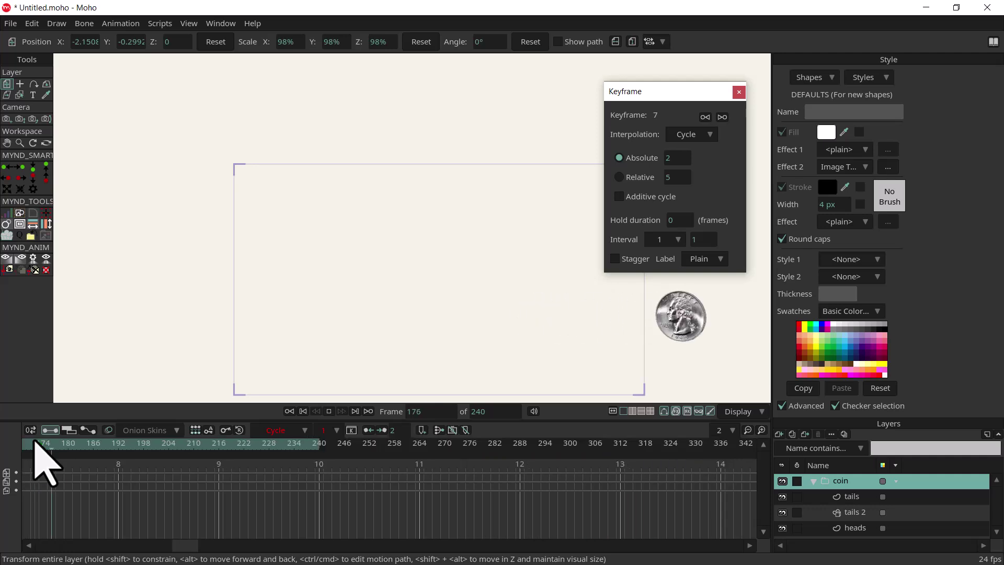
key("space")
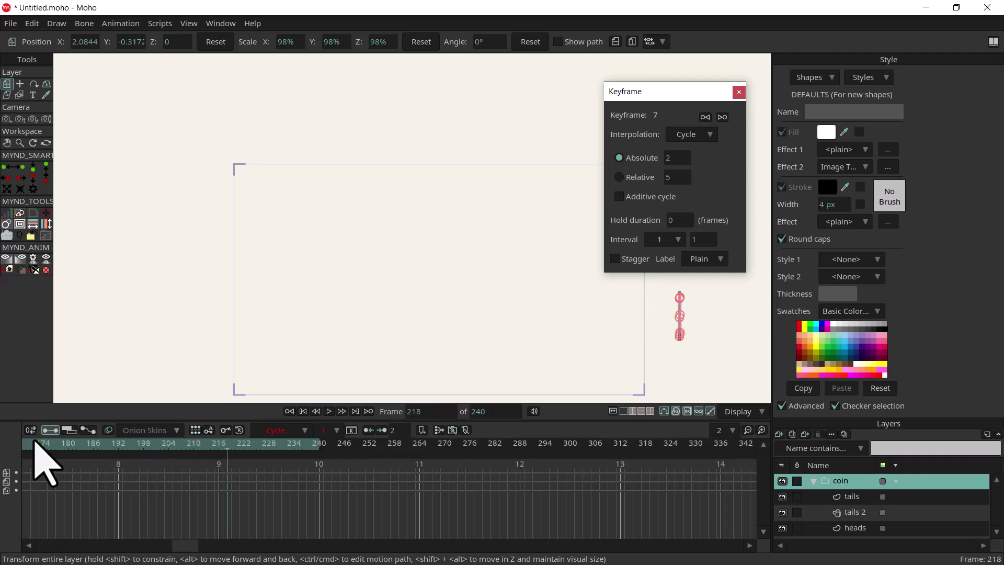